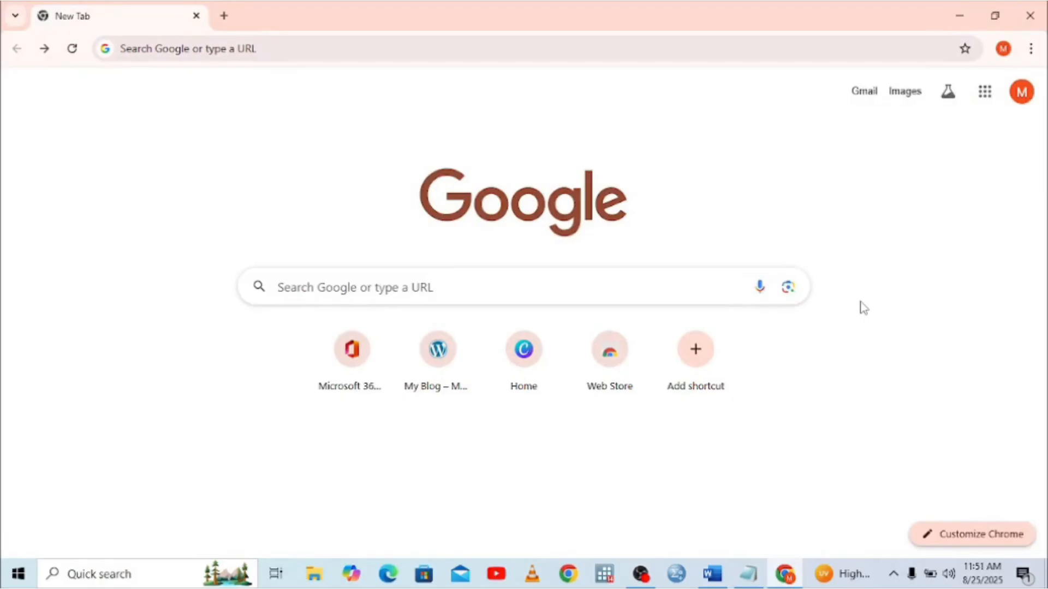
From the Chrome profile avatar, choose Add account to reach the Google sign-in page
click(1024, 94)
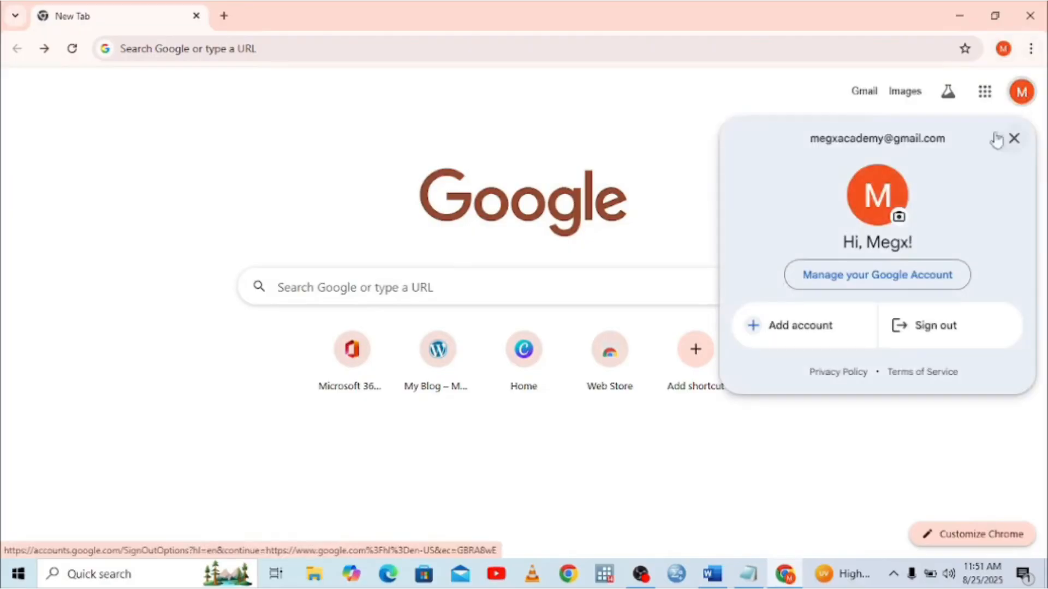
click(835, 325)
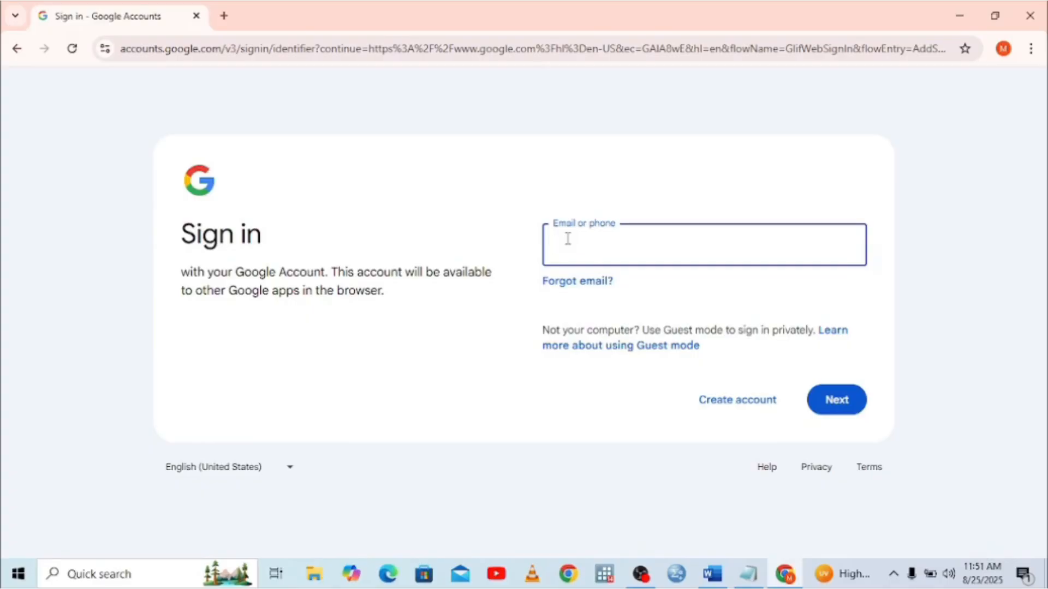
Start a new Google account for work or my business, opting for a free Gmail address
click(754, 403)
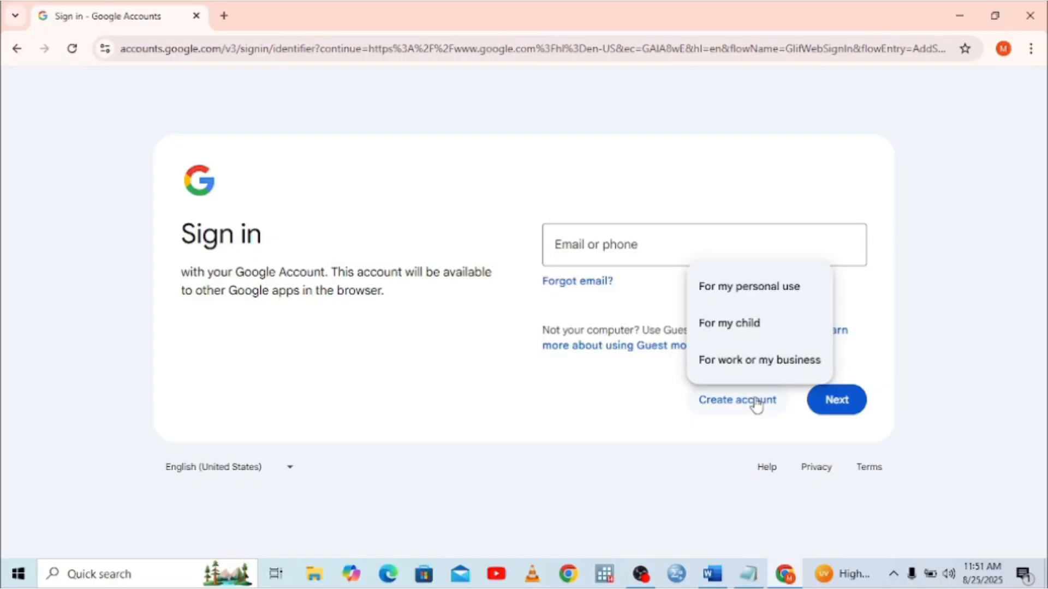
click(766, 373)
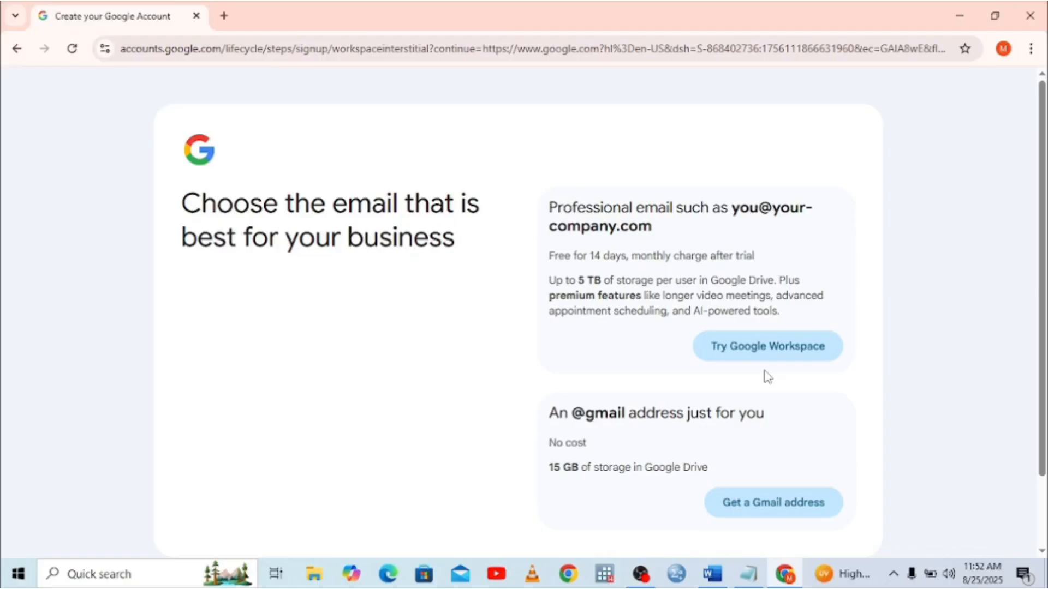
click(738, 512)
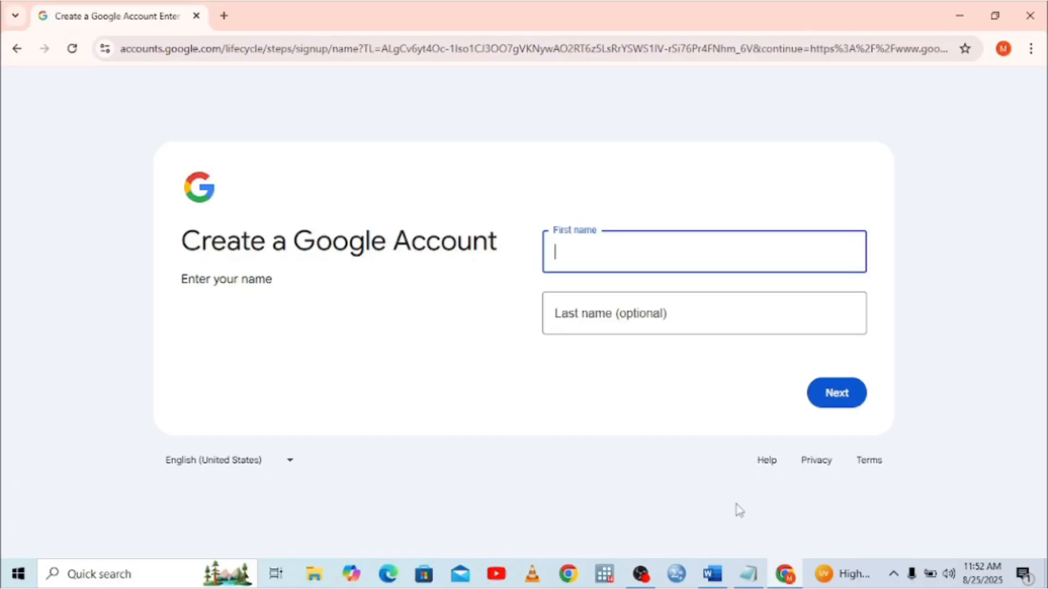
Enter first name 'megxkids' and last name 'academy', then continue
text(megxkids)
click(582, 315)
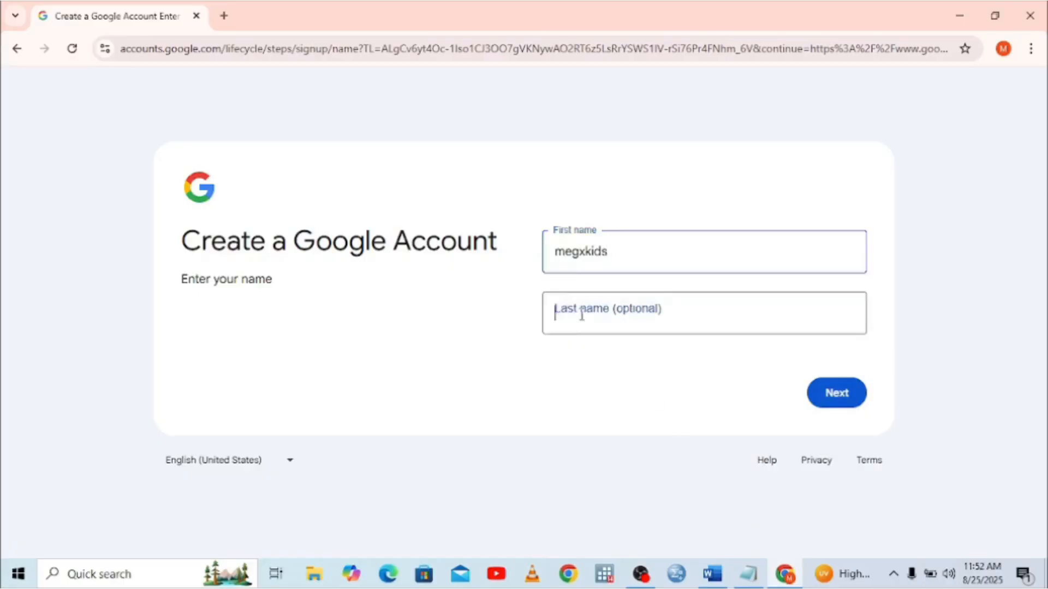
text(academy)
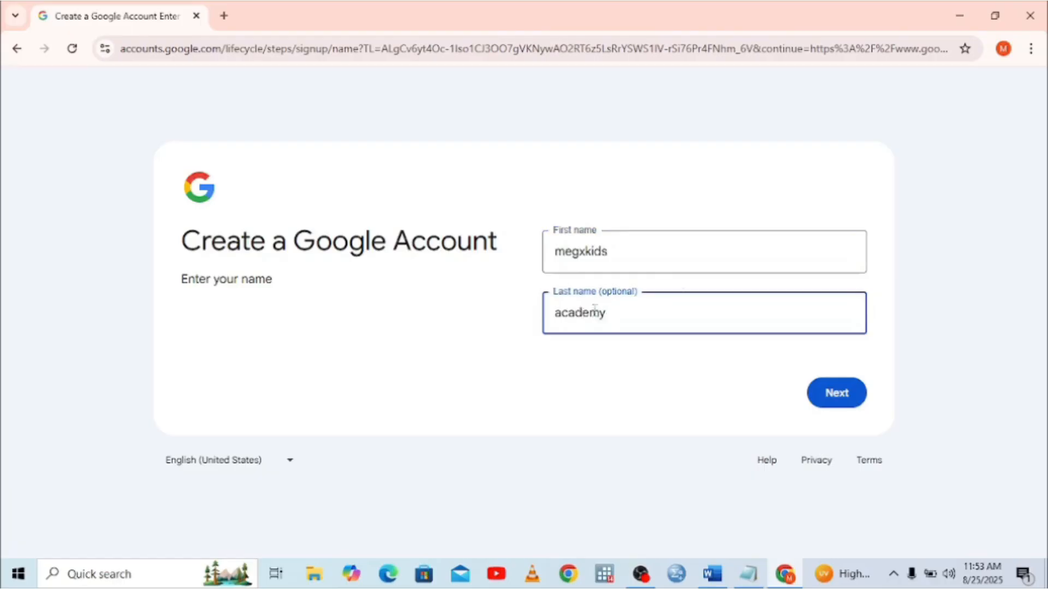
click(835, 396)
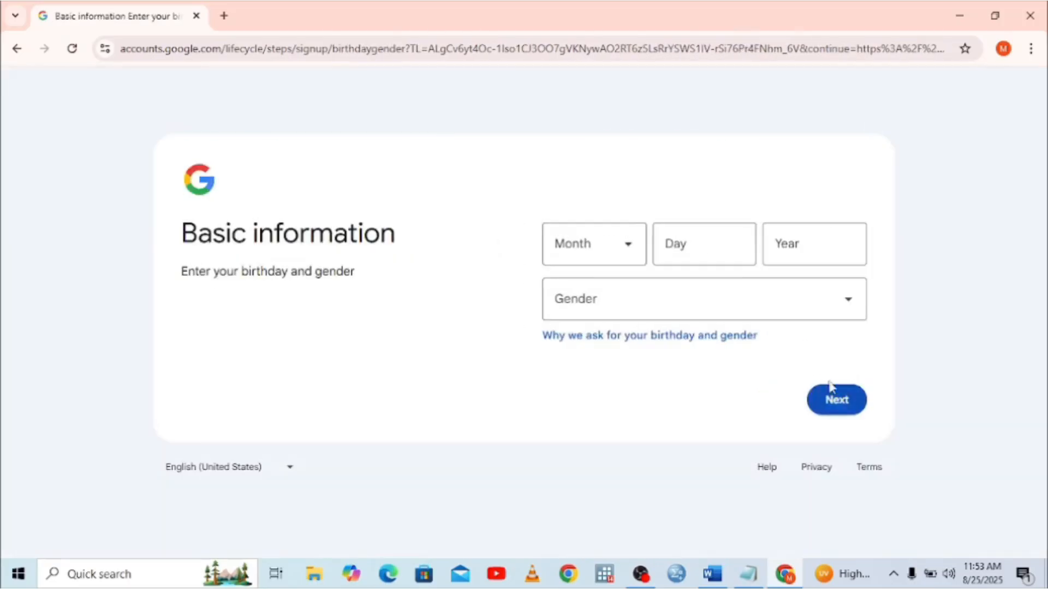
click(609, 249)
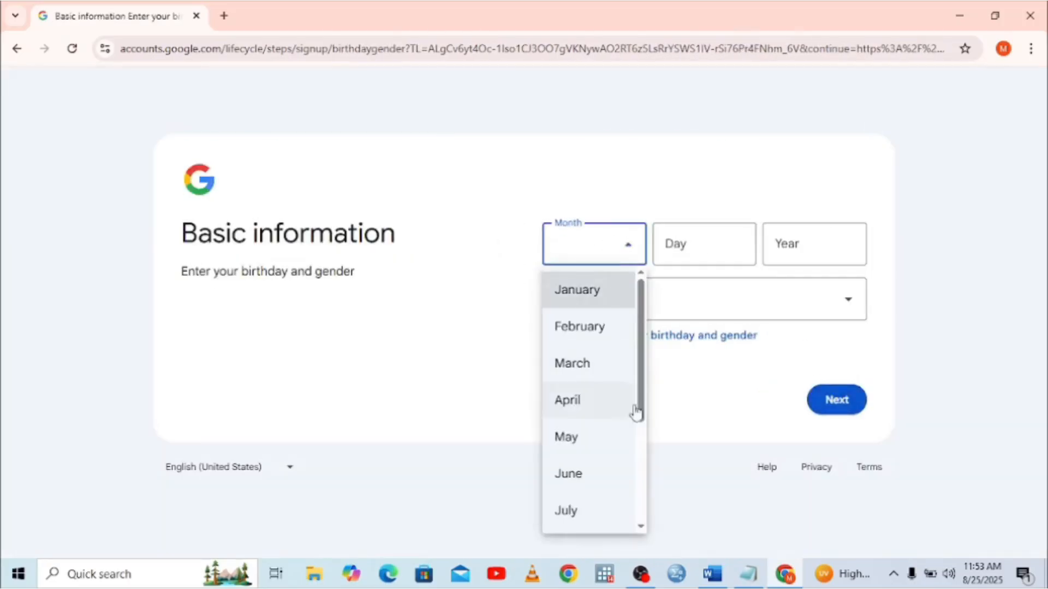
scroll(601, 388, down, 3)
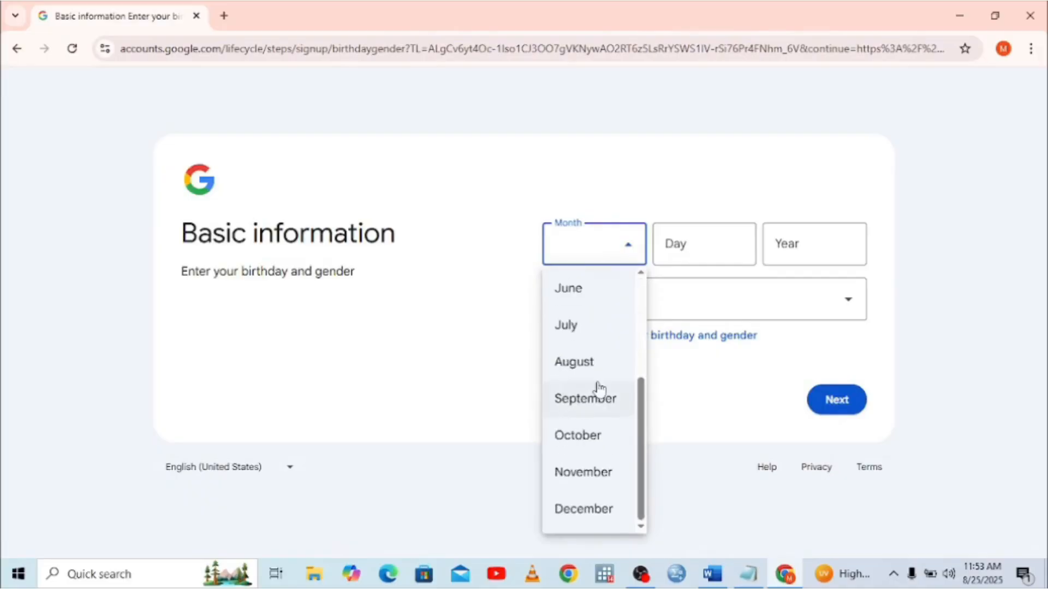
click(577, 364)
click(683, 244)
text(14)
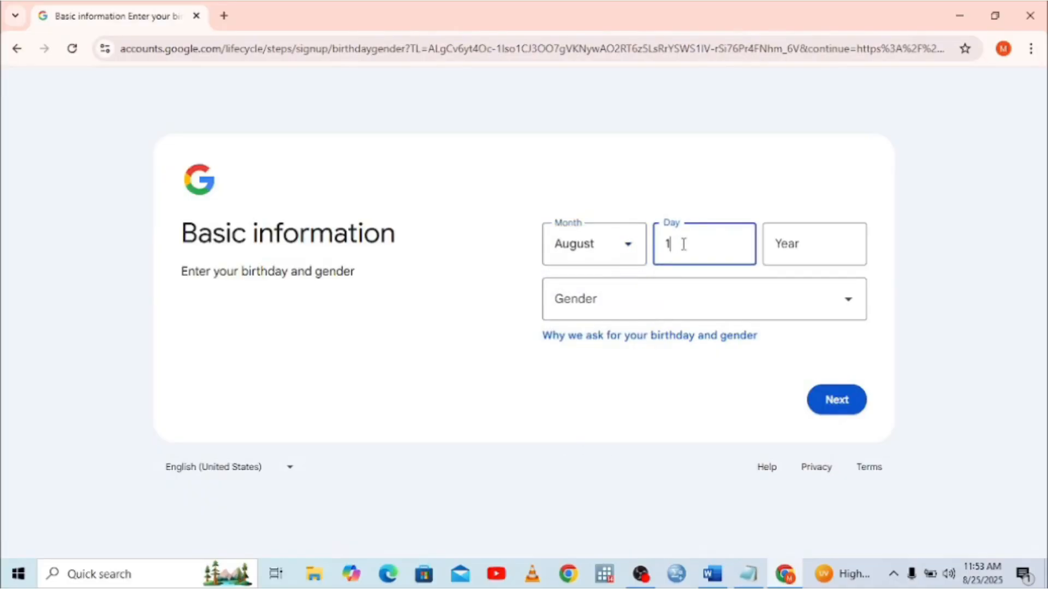
click(817, 238)
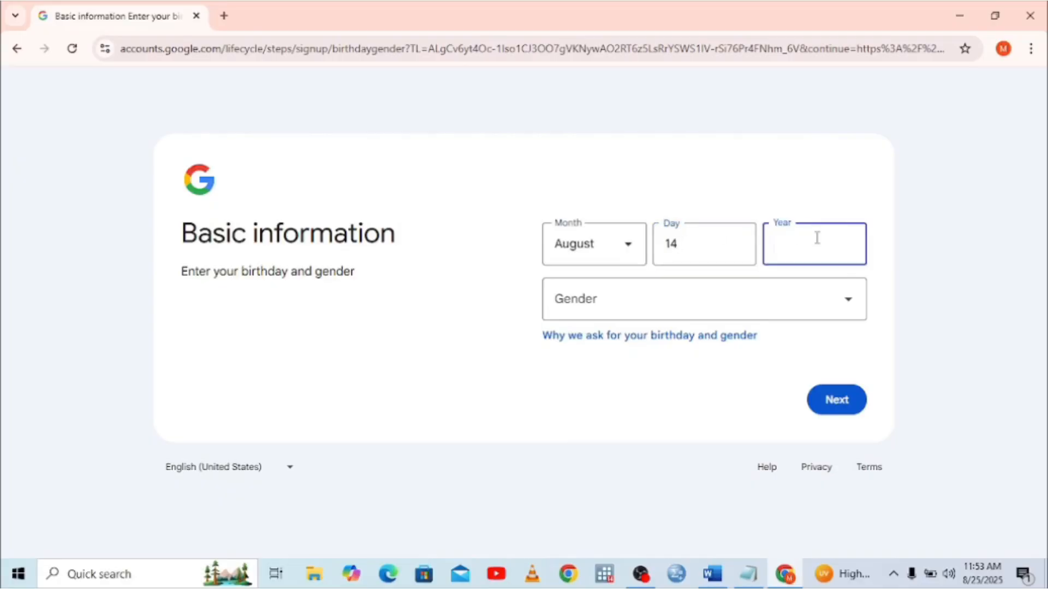
text(2001)
click(855, 309)
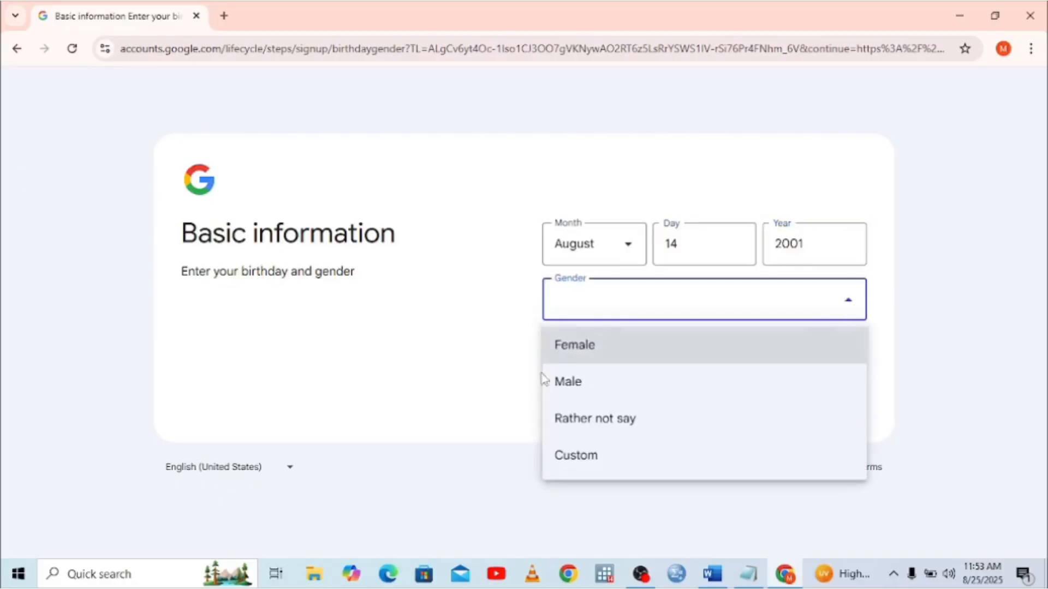
click(552, 389)
click(843, 402)
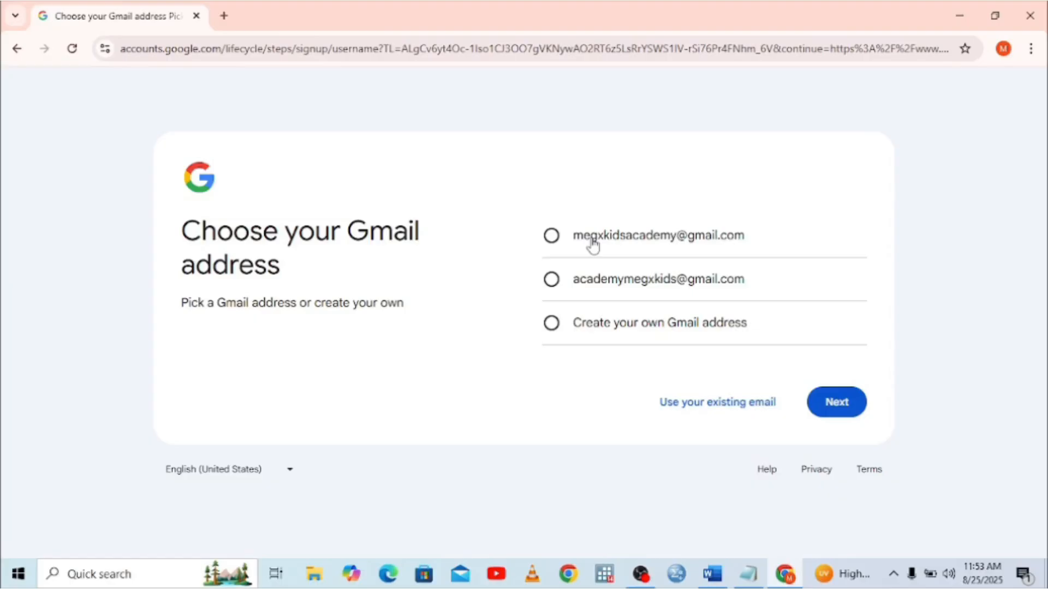
Take the first suggested Gmail address, then enter and confirm the account password
click(553, 236)
click(843, 407)
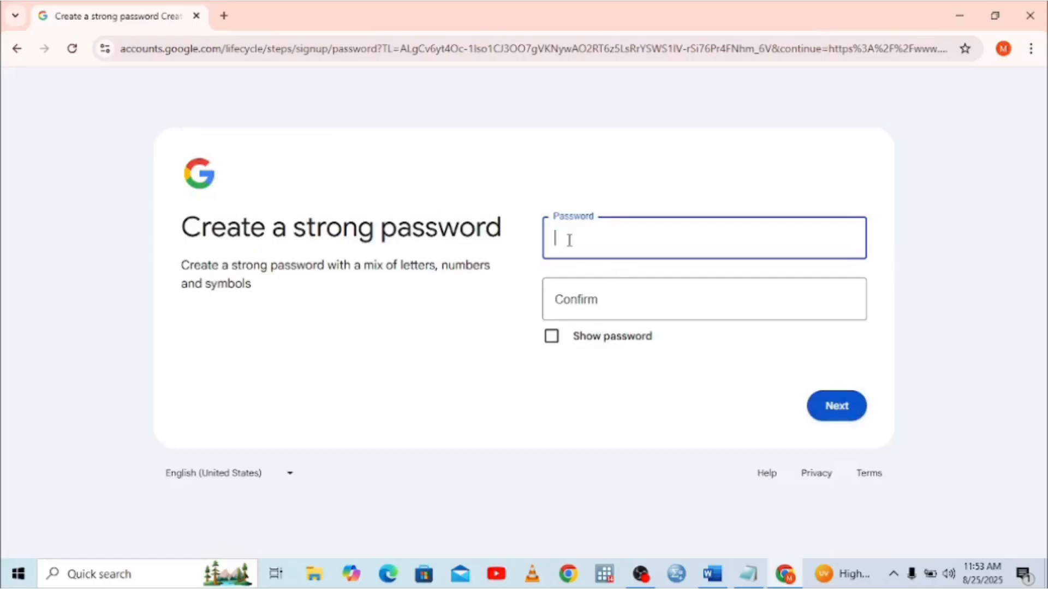
text(••••••••••••)
click(560, 296)
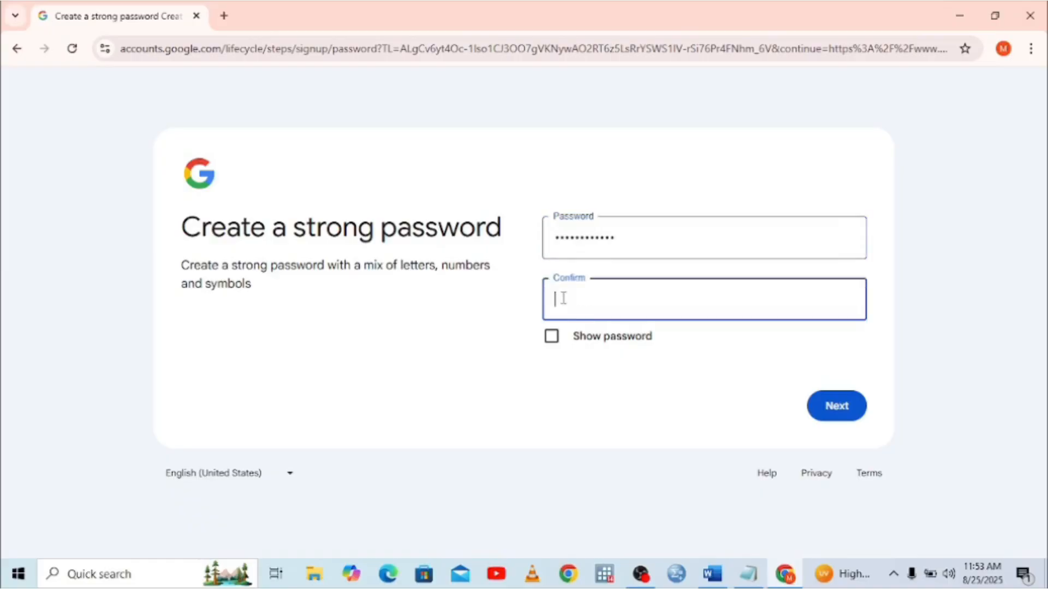
text(•••••••••••••)
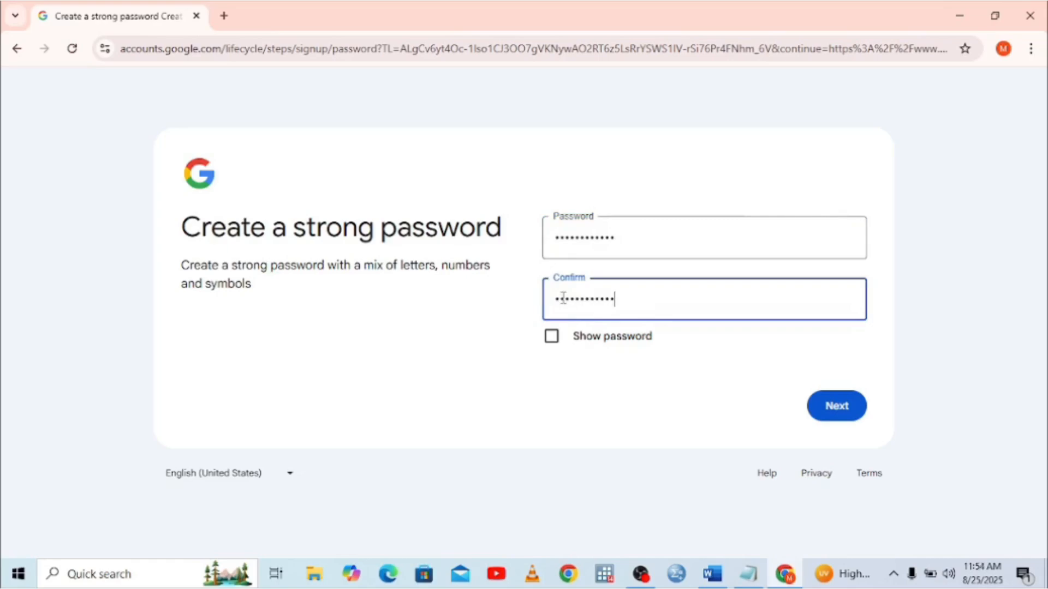
click(849, 410)
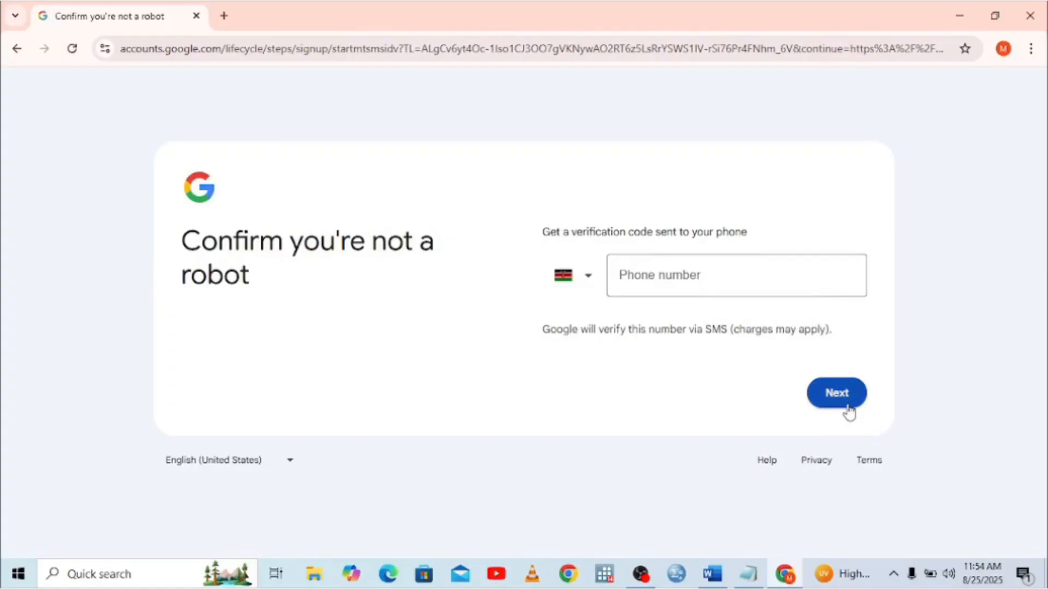
Submit a verification phone number, then replace the rejected number with another one
click(630, 275)
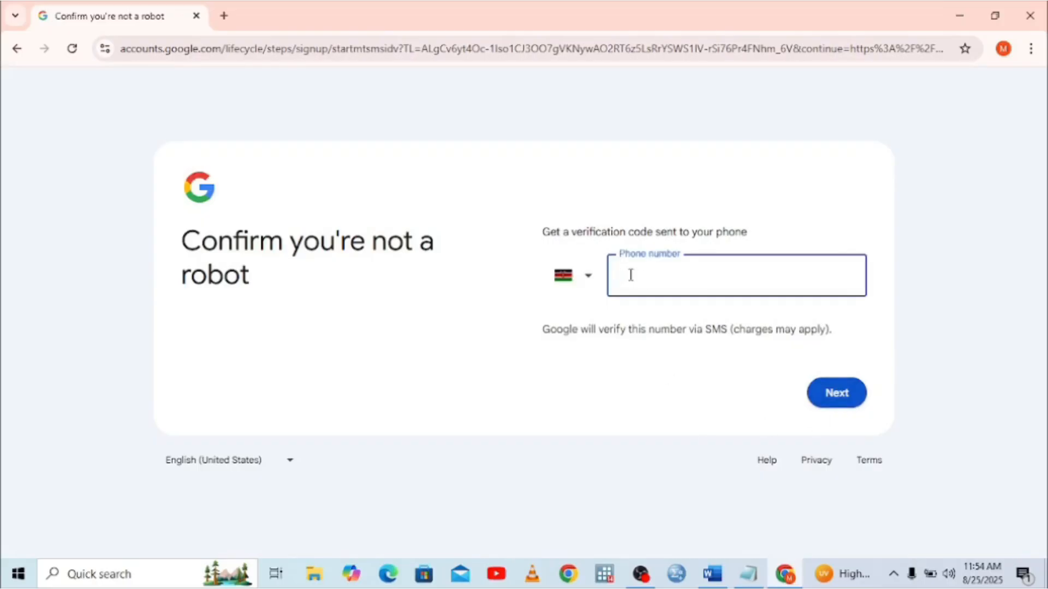
click(835, 394)
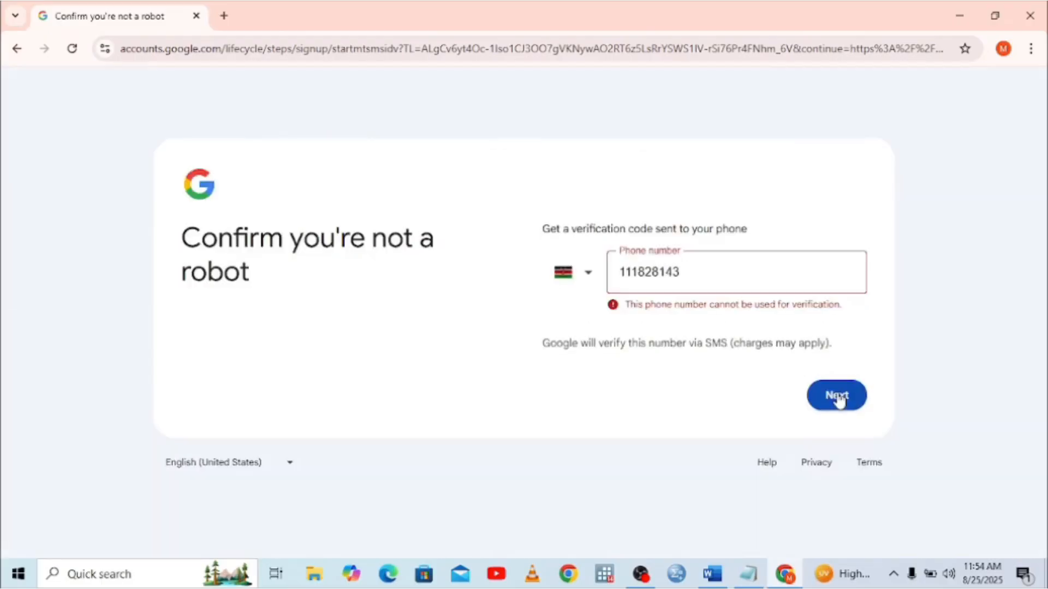
click(702, 279)
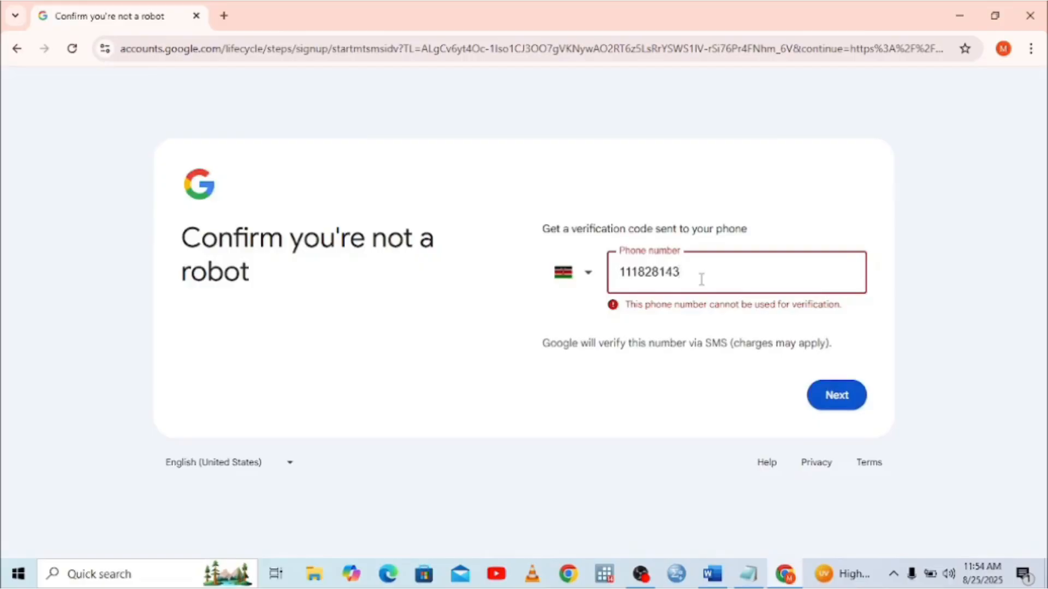
key(BackSpace)
key(BackSpace)
key(BackSpace)
key(BackSpace)
key(BackSpace)
key(BackSpace)
key(BackSpace)
key(BackSpace)
key(BackSpace)
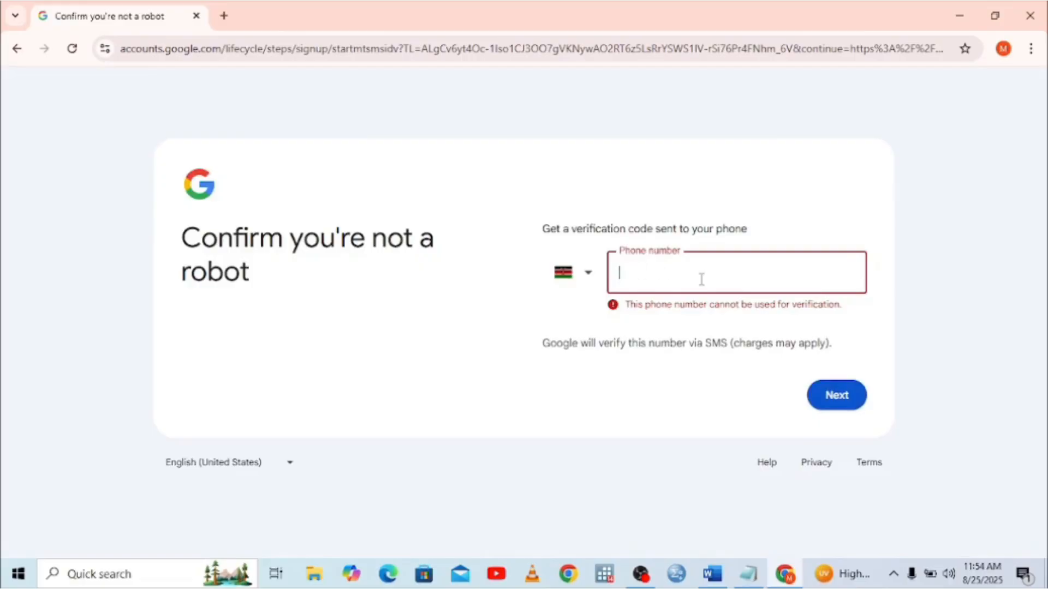
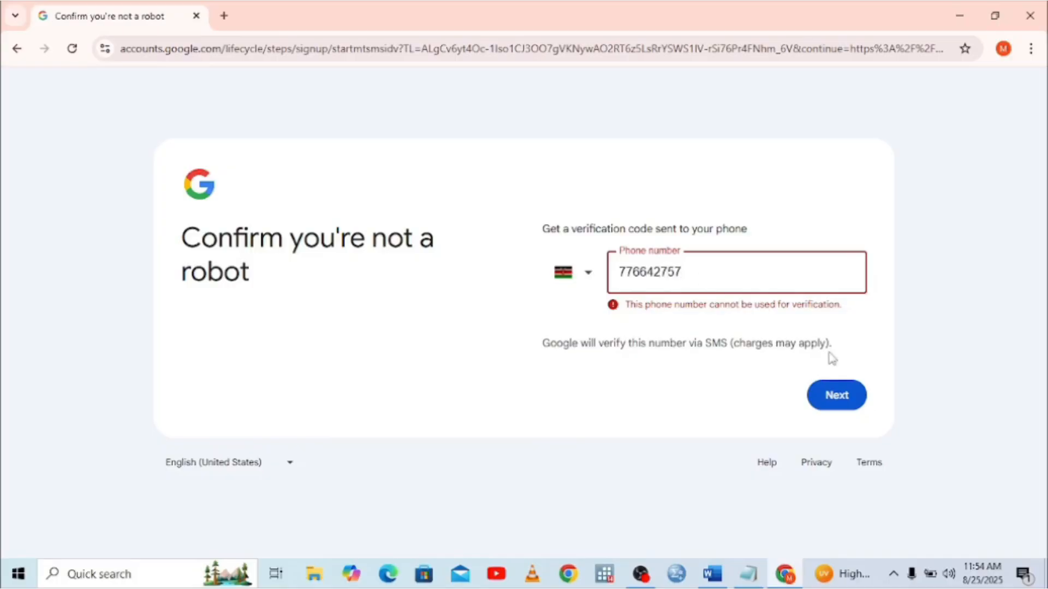
click(833, 399)
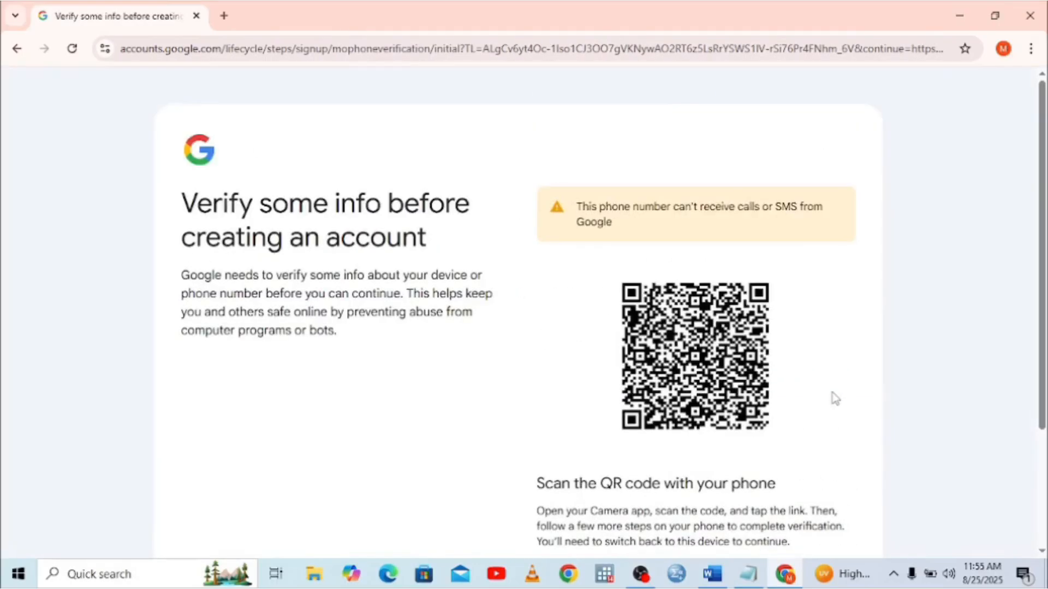
Complete the QR-code device verification to reach the Add recovery email step
click(1040, 530)
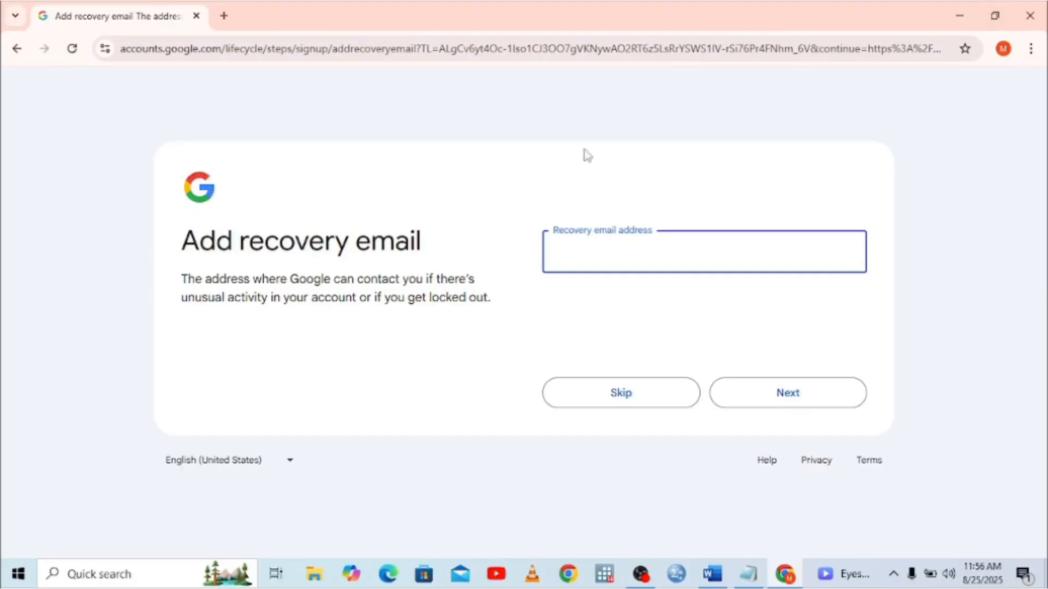
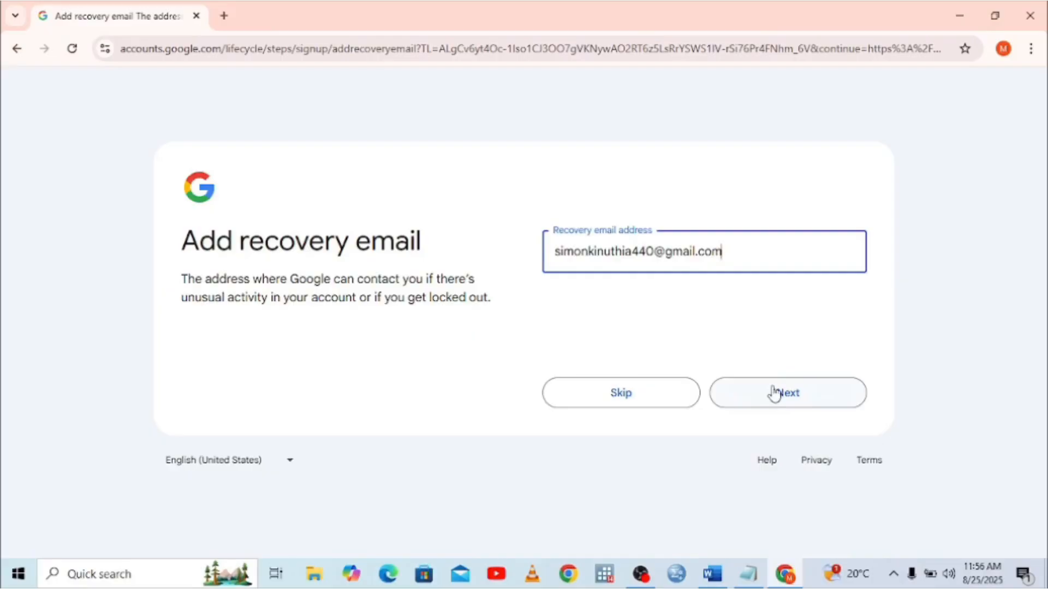
Enter a recovery email address and skip adding a phone number
click(790, 395)
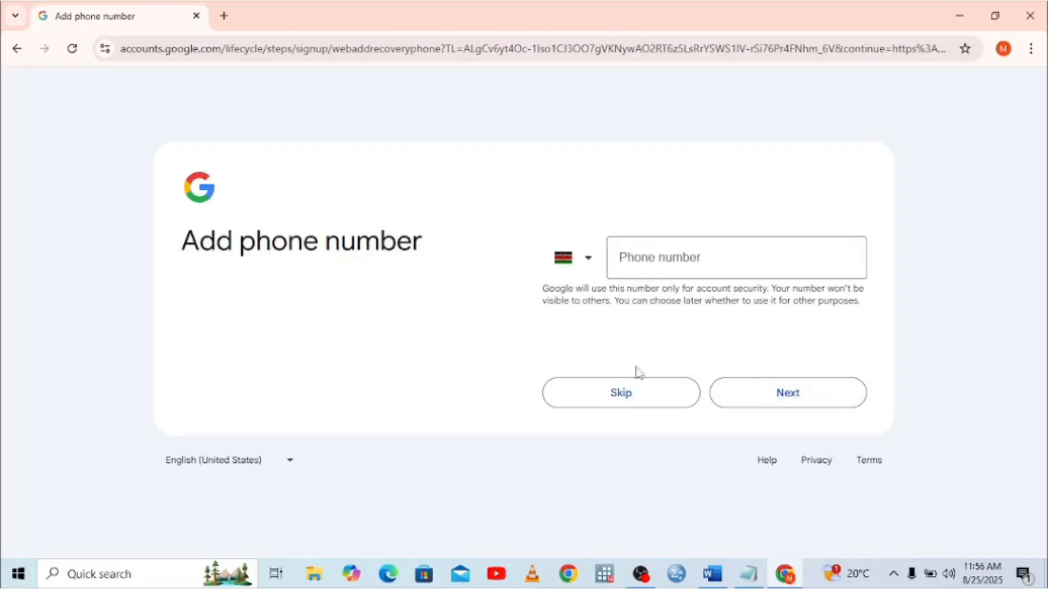
click(633, 394)
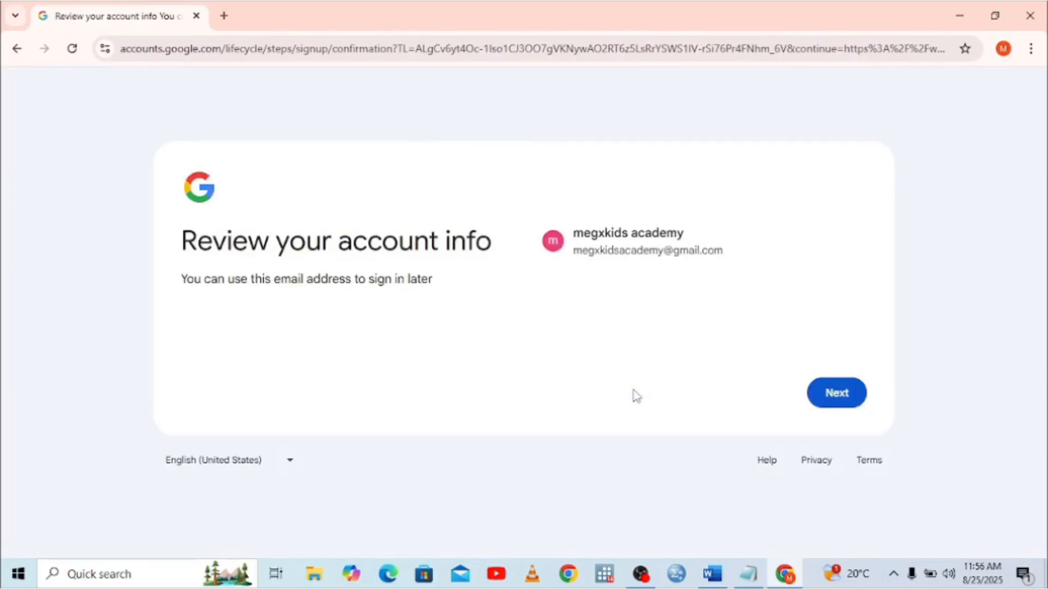
Confirm the reviewed account details and agree to the Privacy and Terms
click(839, 400)
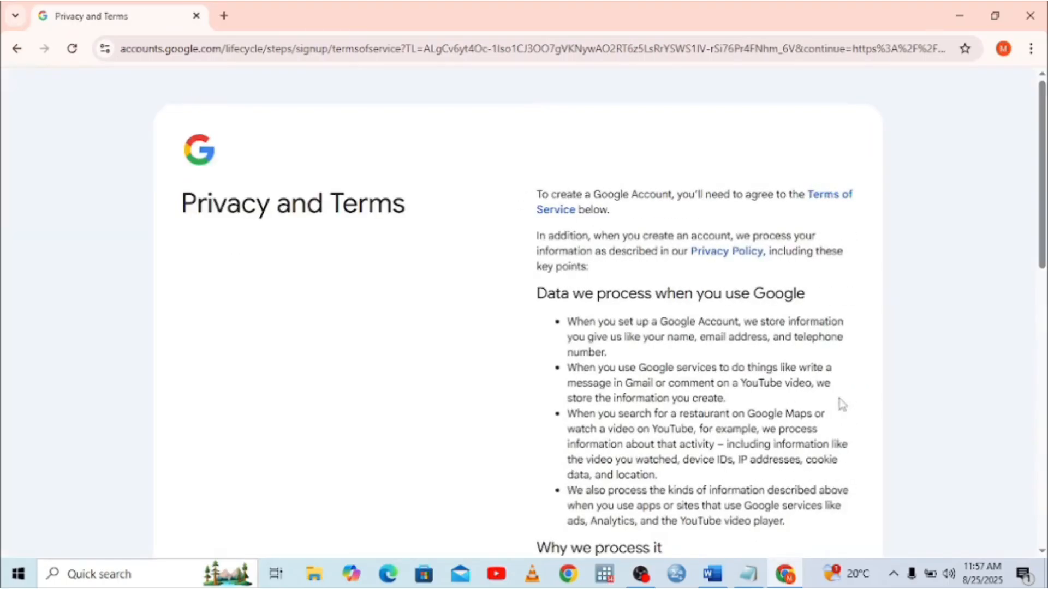
scroll(842, 404, down, 15)
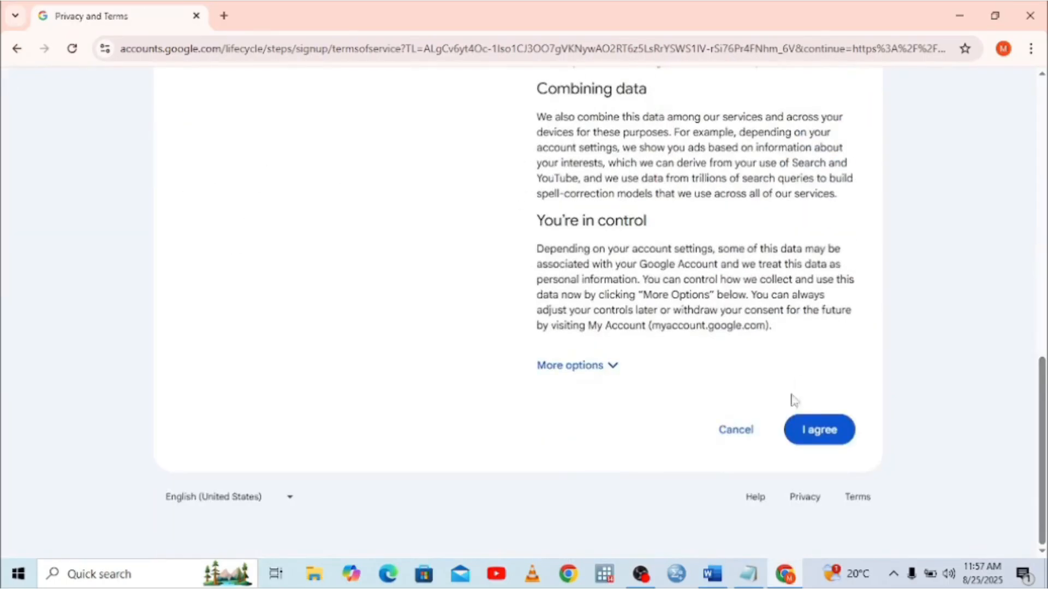
click(806, 436)
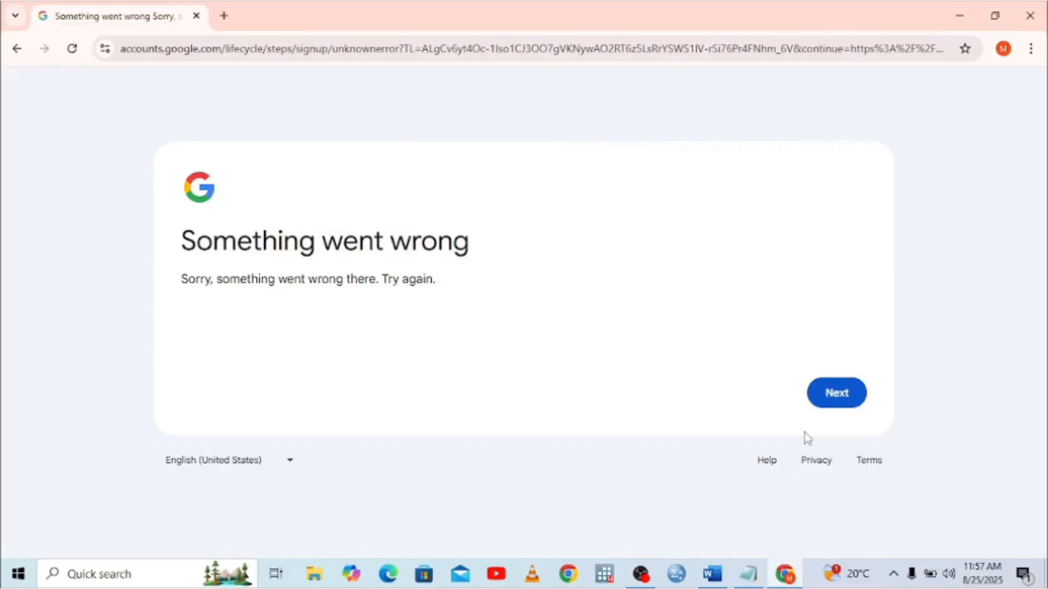
Retry from the Something went wrong page, returning to the name step
click(847, 400)
Fill in first name 'megxkids' and last name 'academy' from autofill, then continue
click(614, 246)
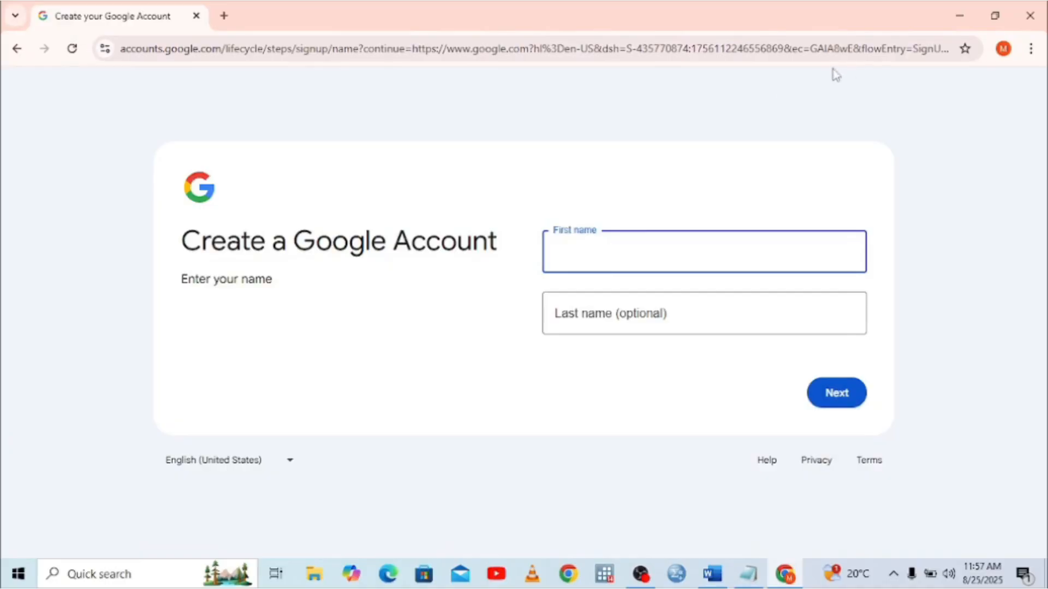
click(583, 256)
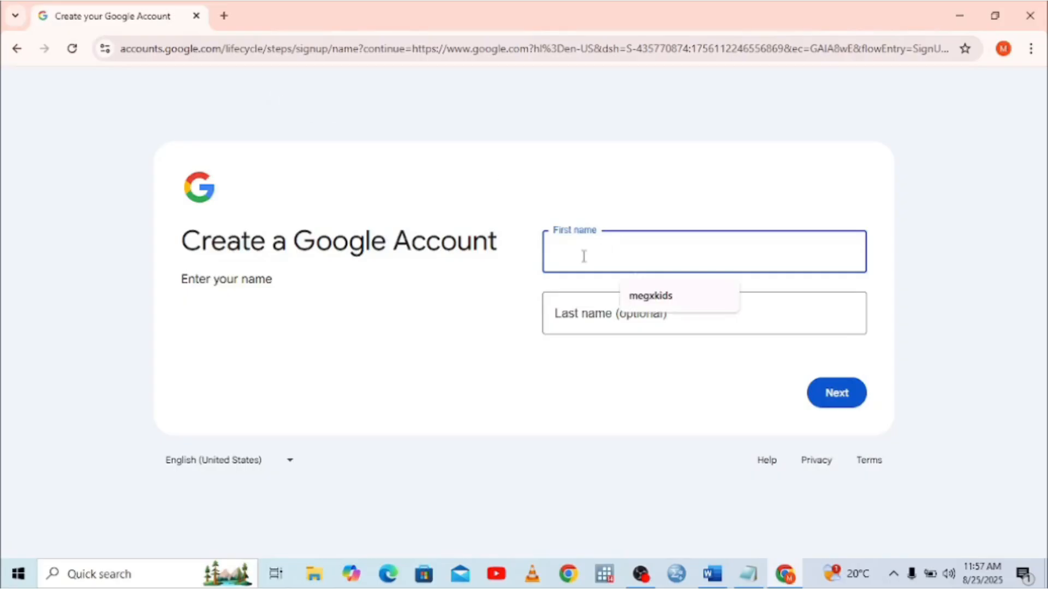
click(667, 305)
click(620, 312)
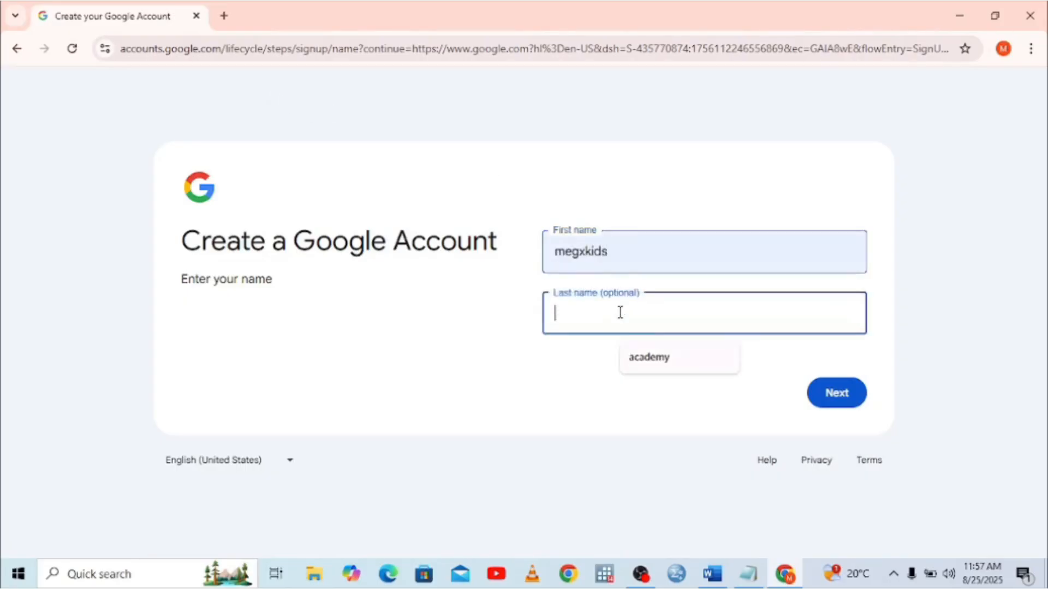
click(677, 370)
click(837, 394)
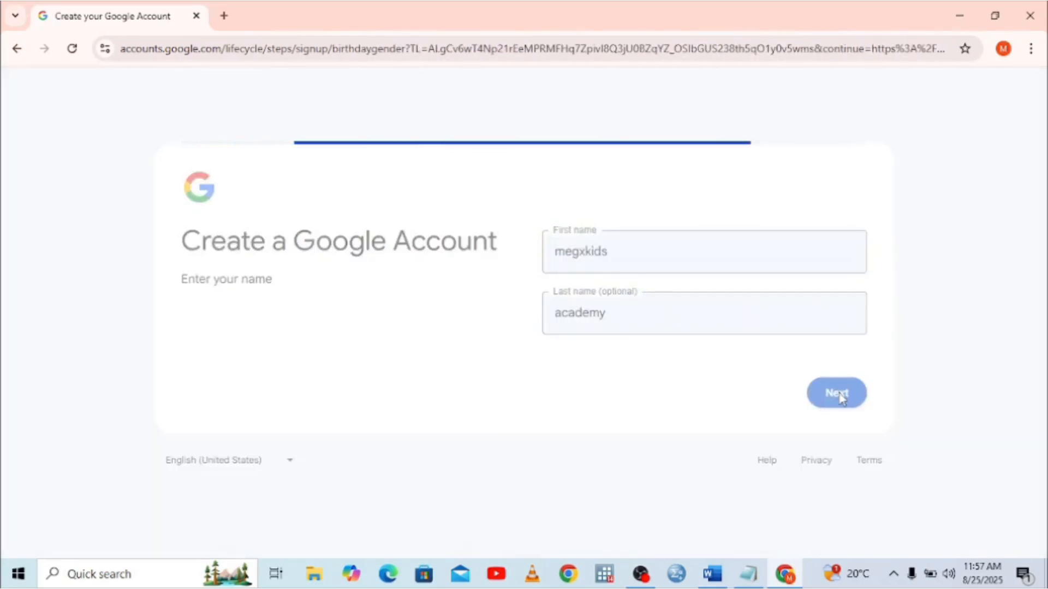
click(620, 254)
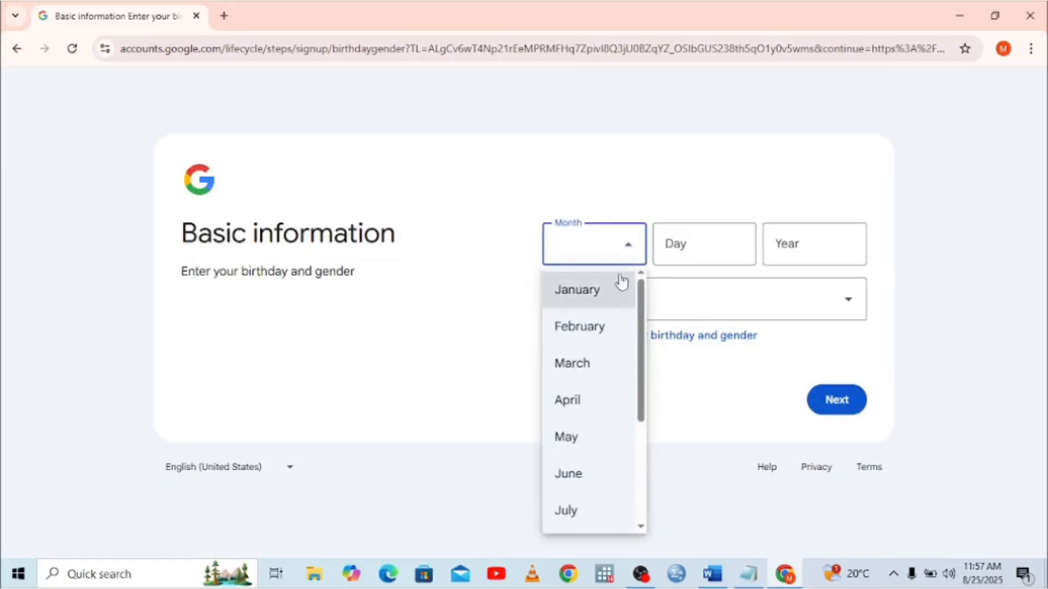
scroll(635, 453, down, 4)
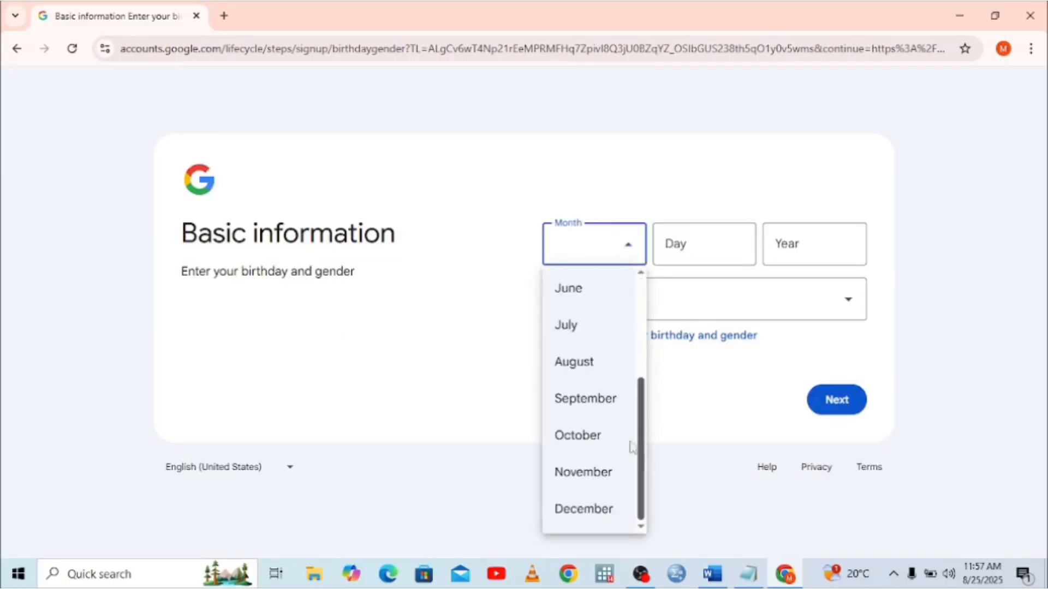
click(586, 361)
click(705, 255)
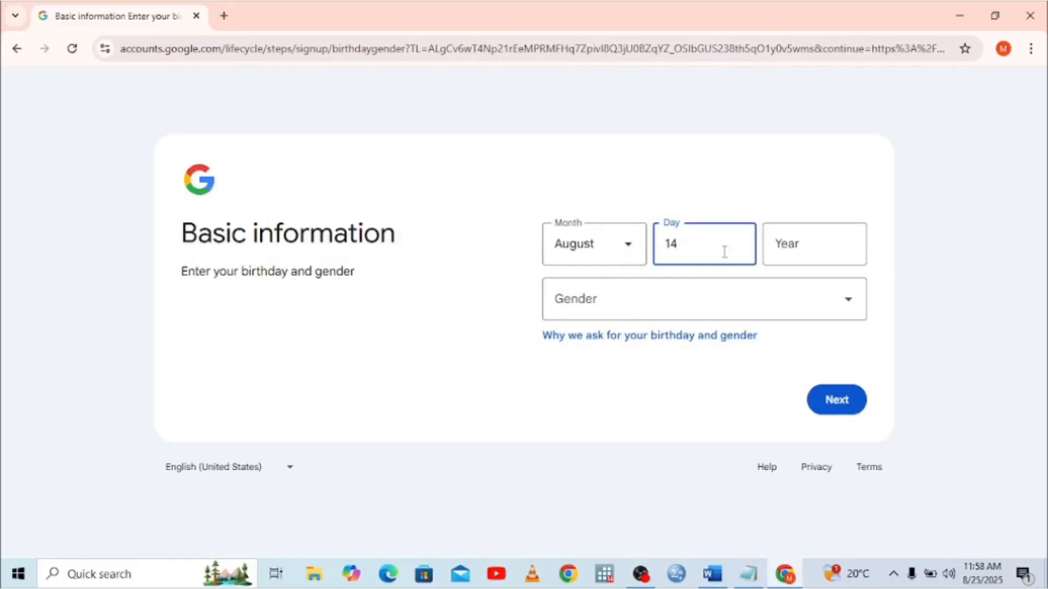
click(781, 249)
text(2001)
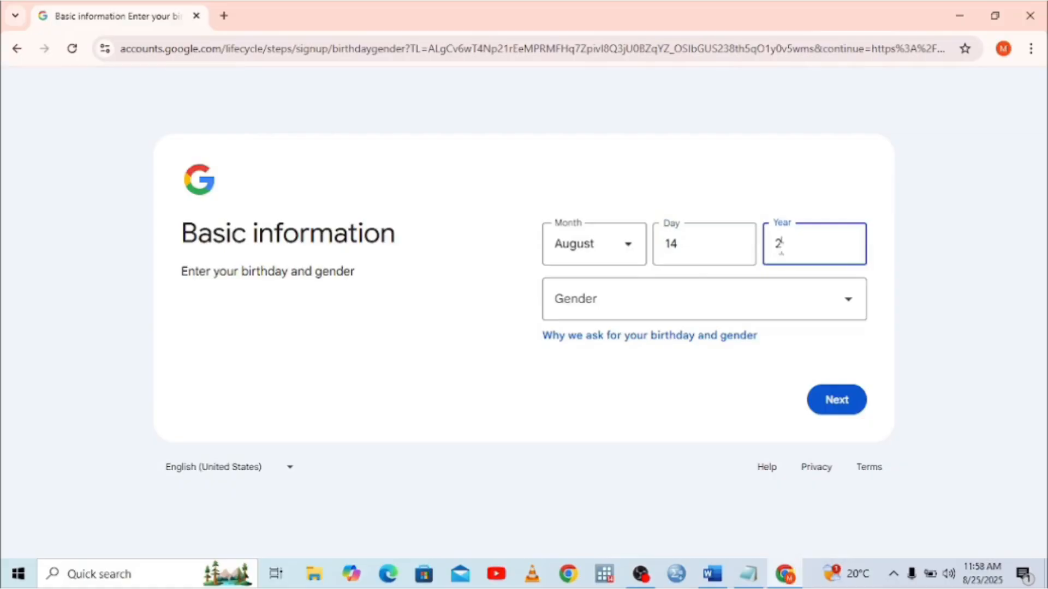
click(847, 302)
click(588, 382)
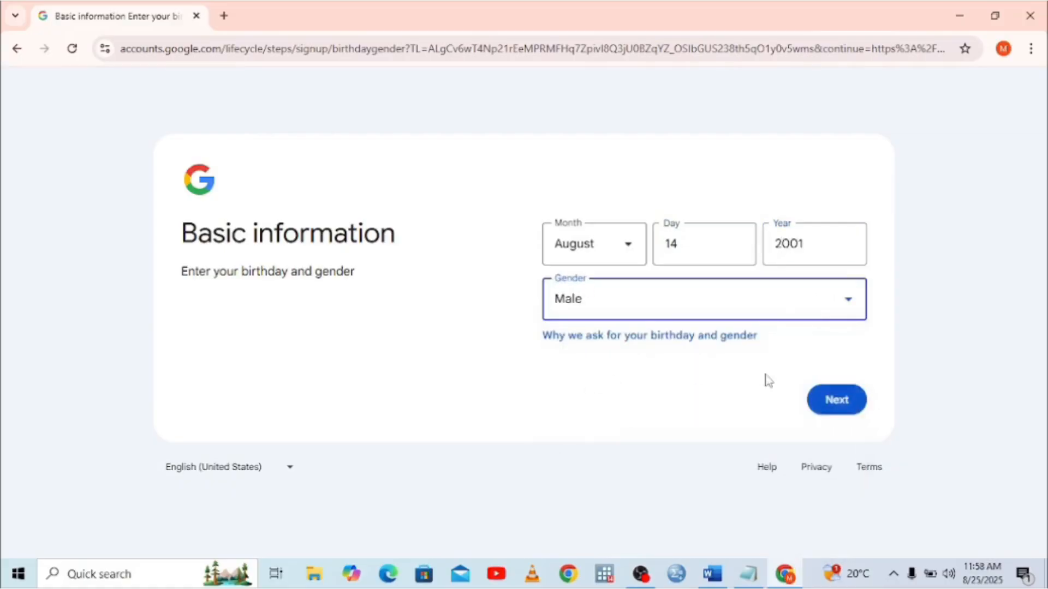
click(827, 395)
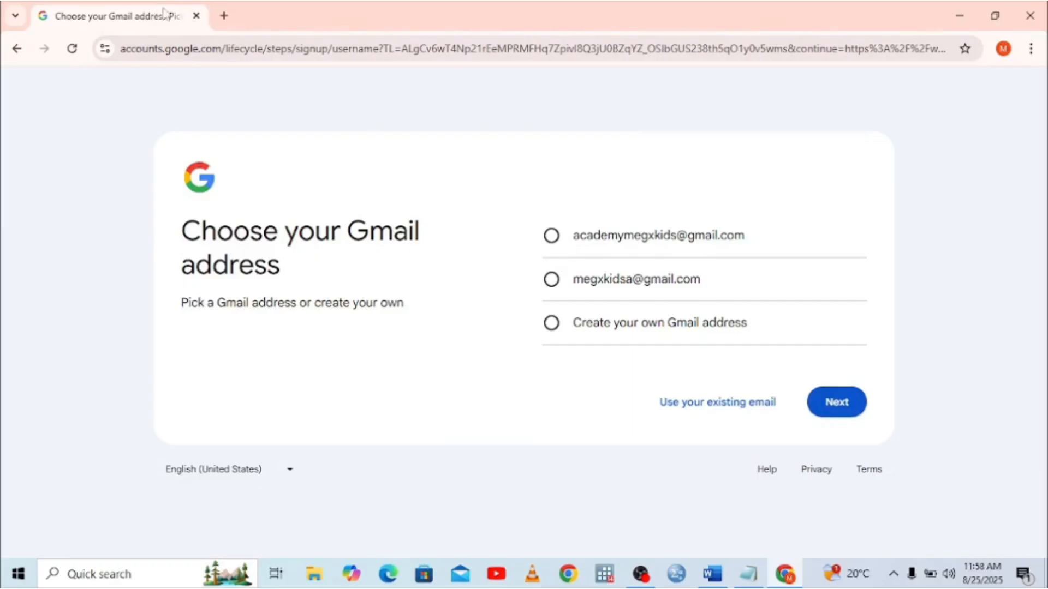
Go back repeatedly through the sign-up pages to Chrome's New Tab page
click(10, 52)
click(10, 54)
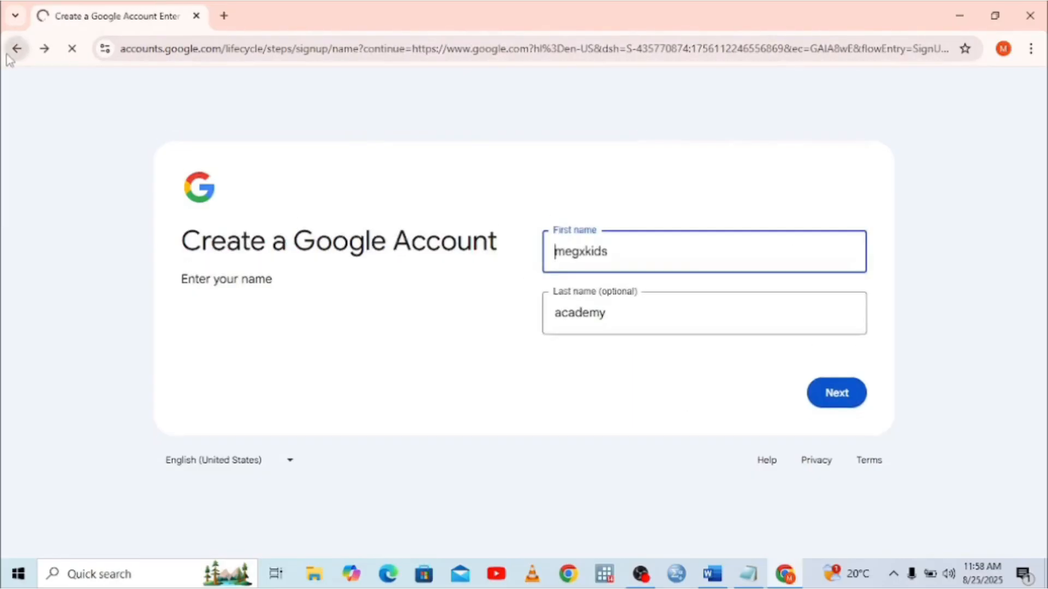
click(10, 53)
click(9, 54)
click(10, 53)
click(10, 53)
click(10, 54)
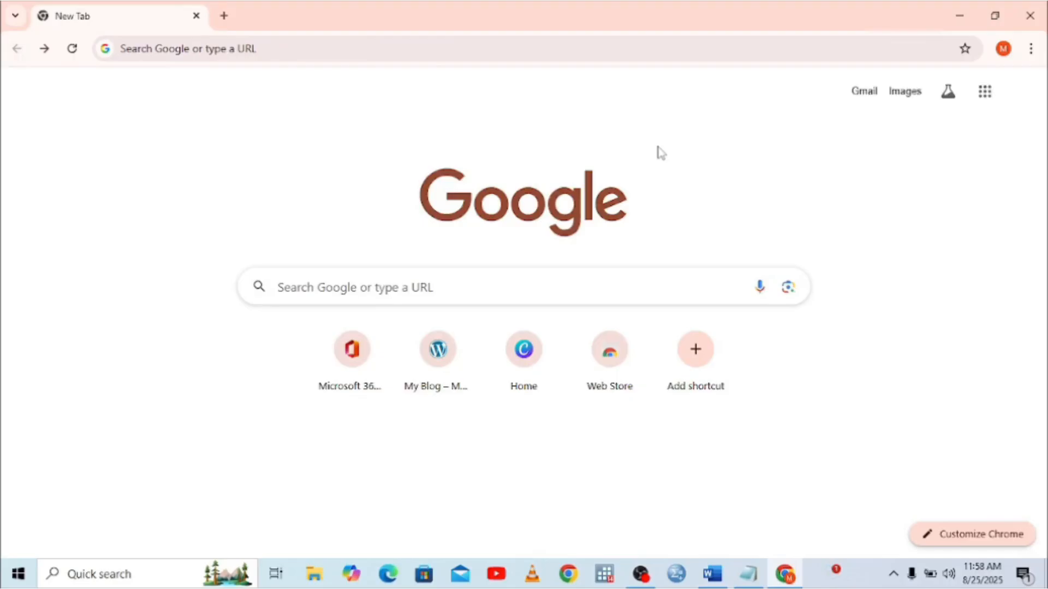
Run a profreehost login search in a second tab, then close that tab
click(224, 16)
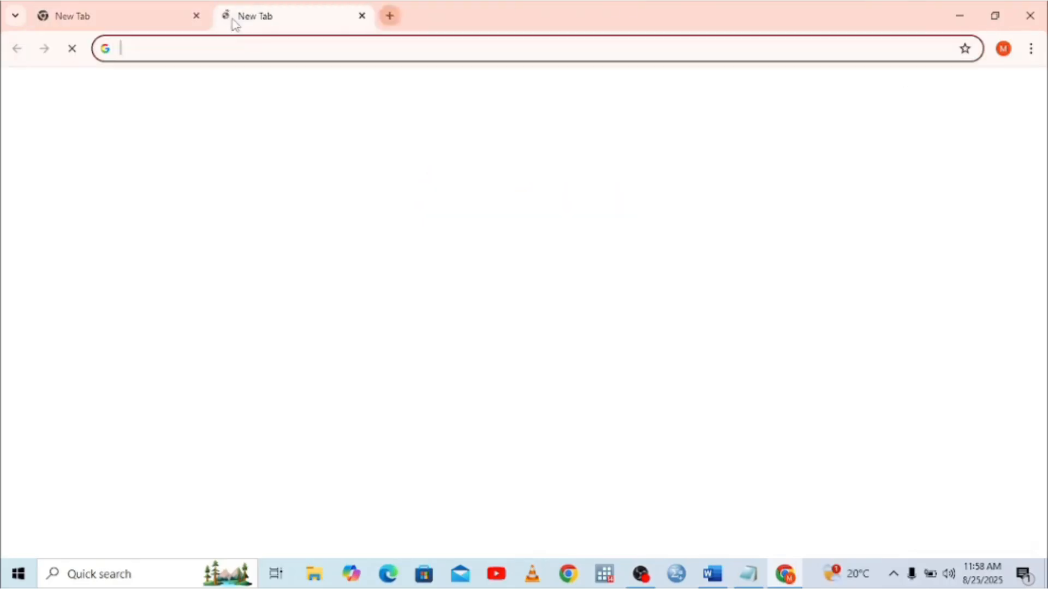
click(227, 45)
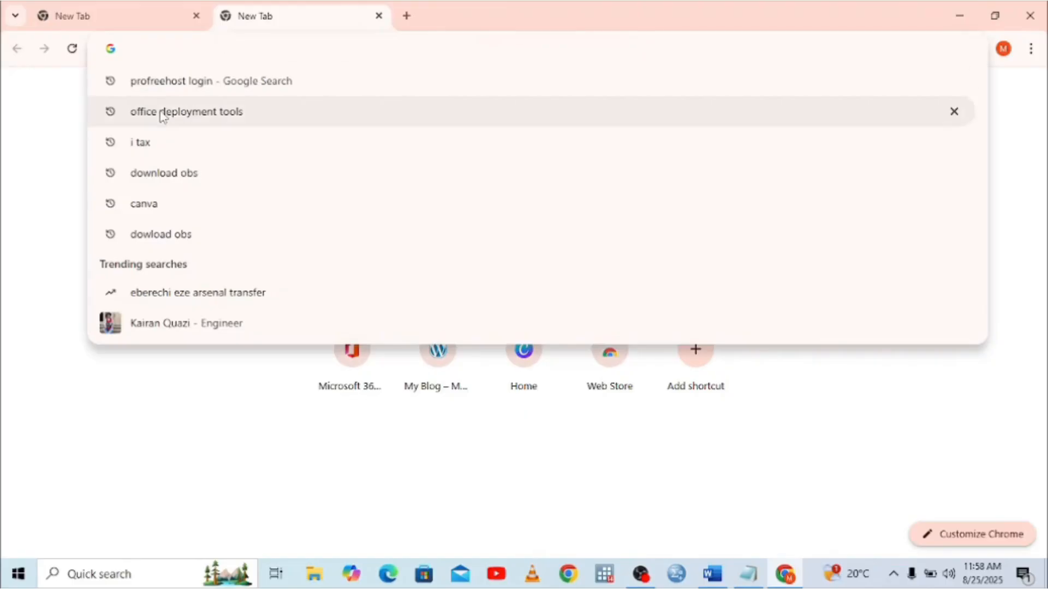
click(167, 85)
click(142, 10)
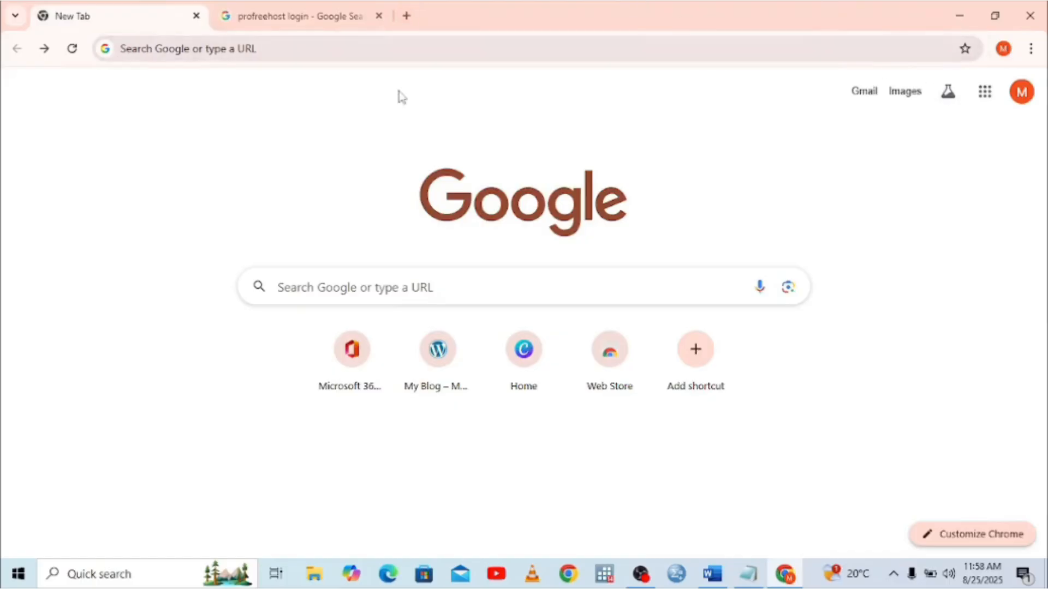
click(378, 16)
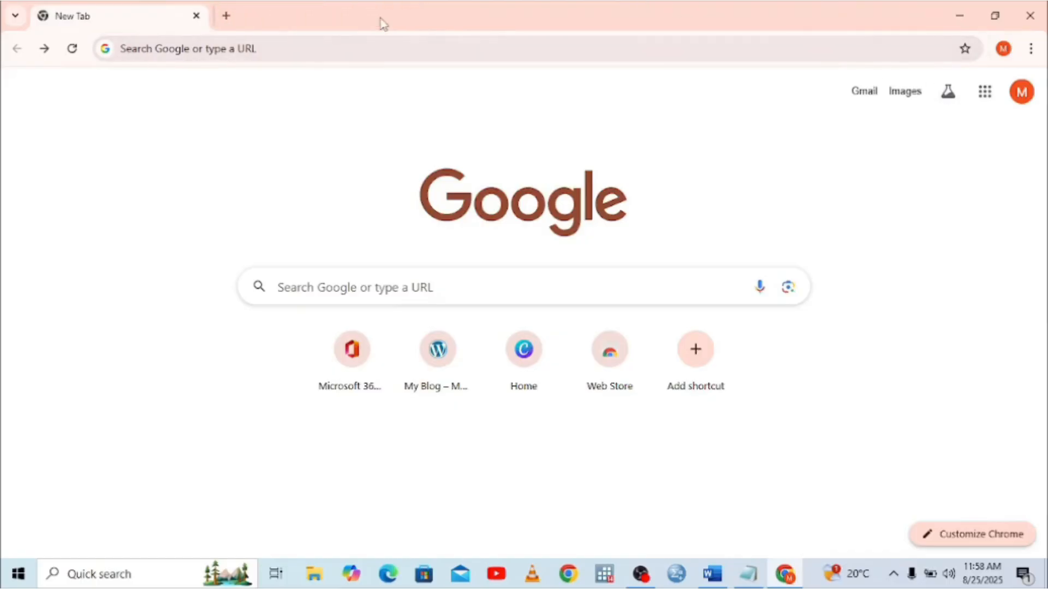
Choose Add account from the Google profile avatar menu
click(983, 92)
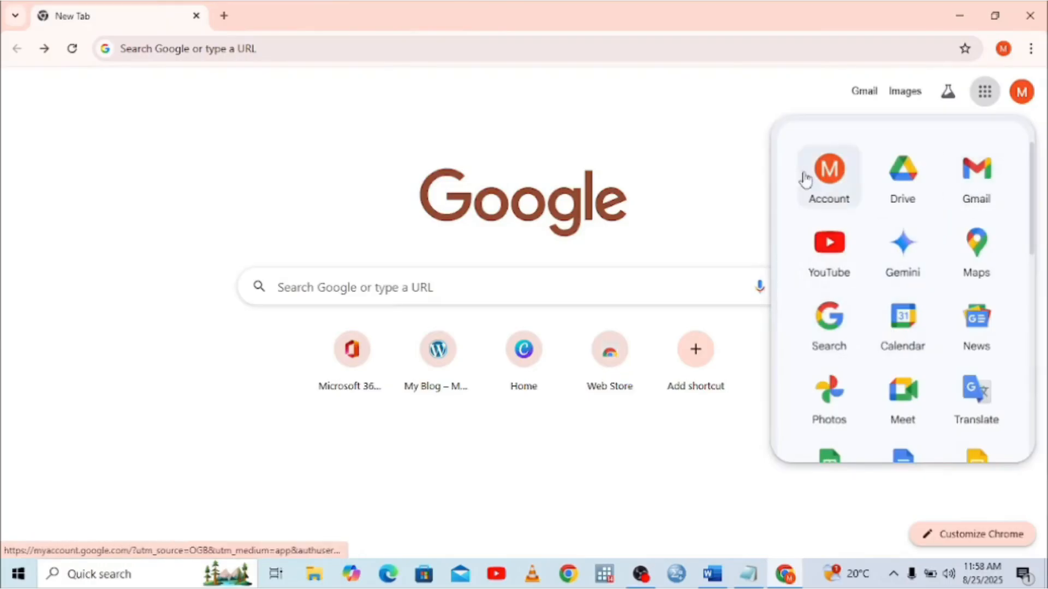
click(1013, 100)
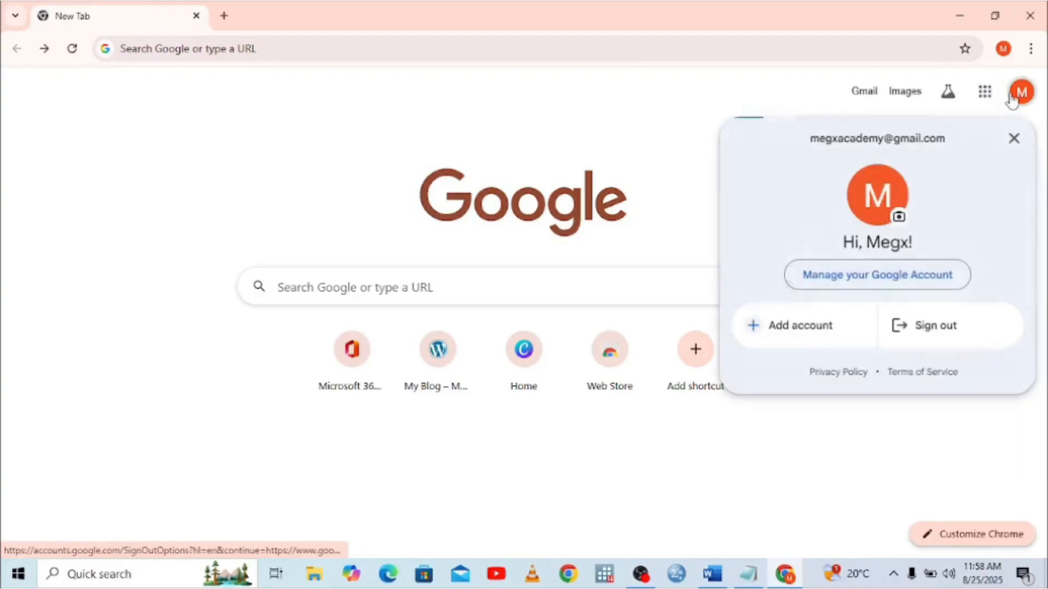
click(827, 328)
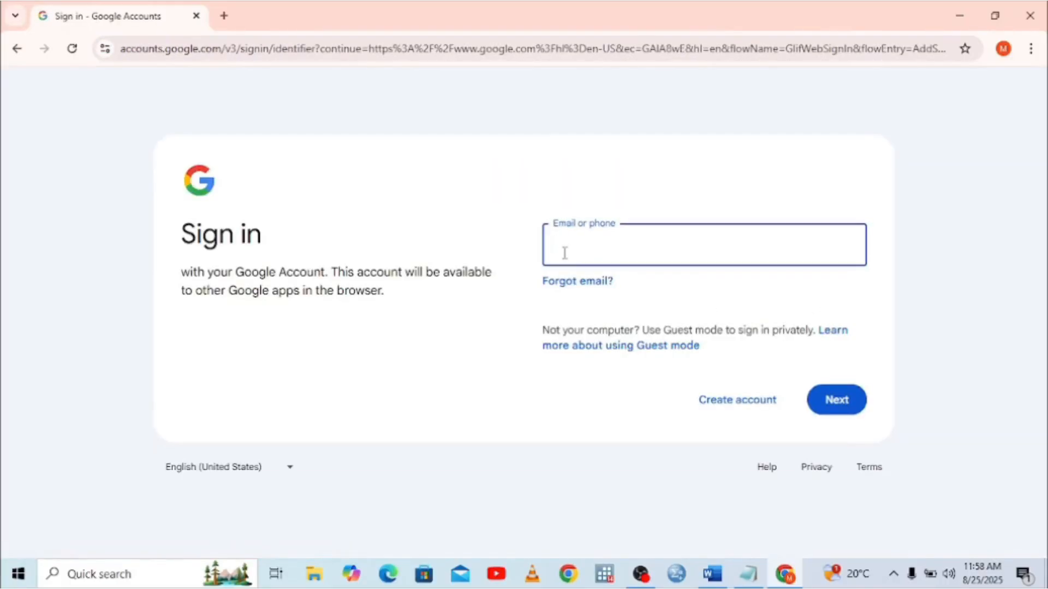
Sign in with the channel's Gmail address, correcting it, and the account password
click(587, 244)
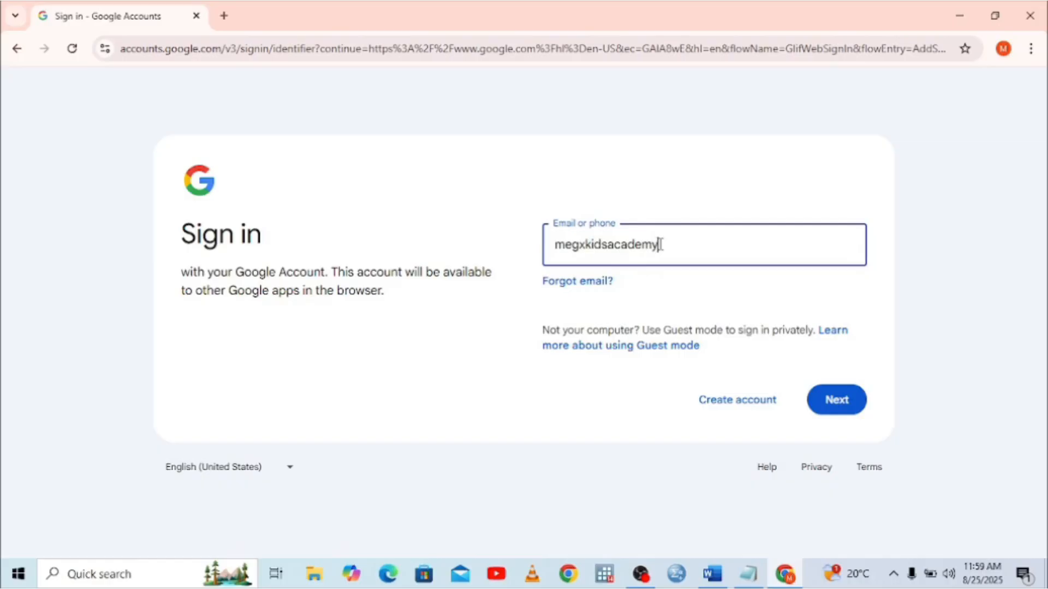
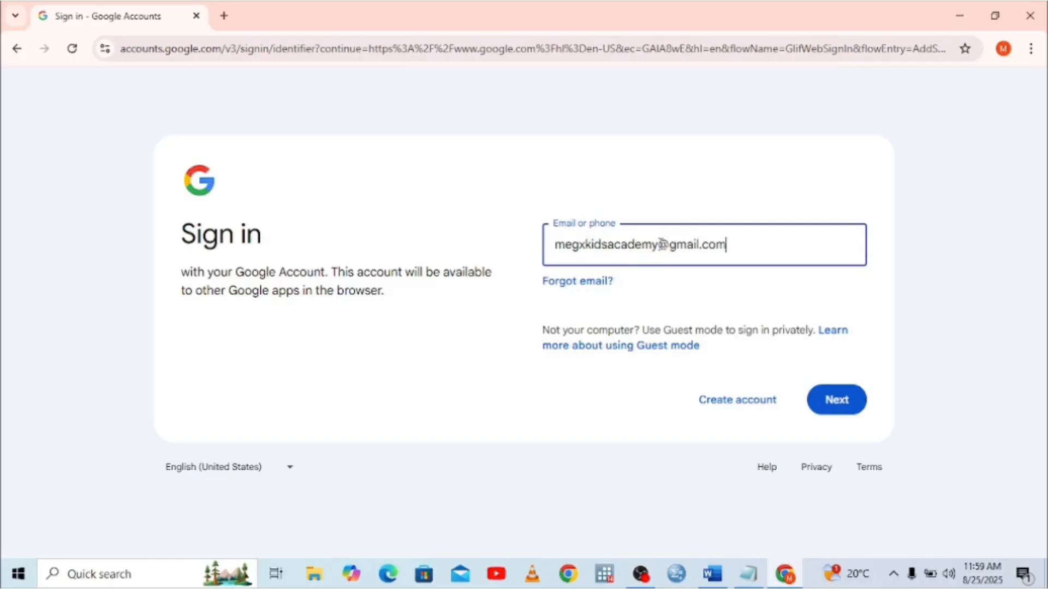
click(825, 401)
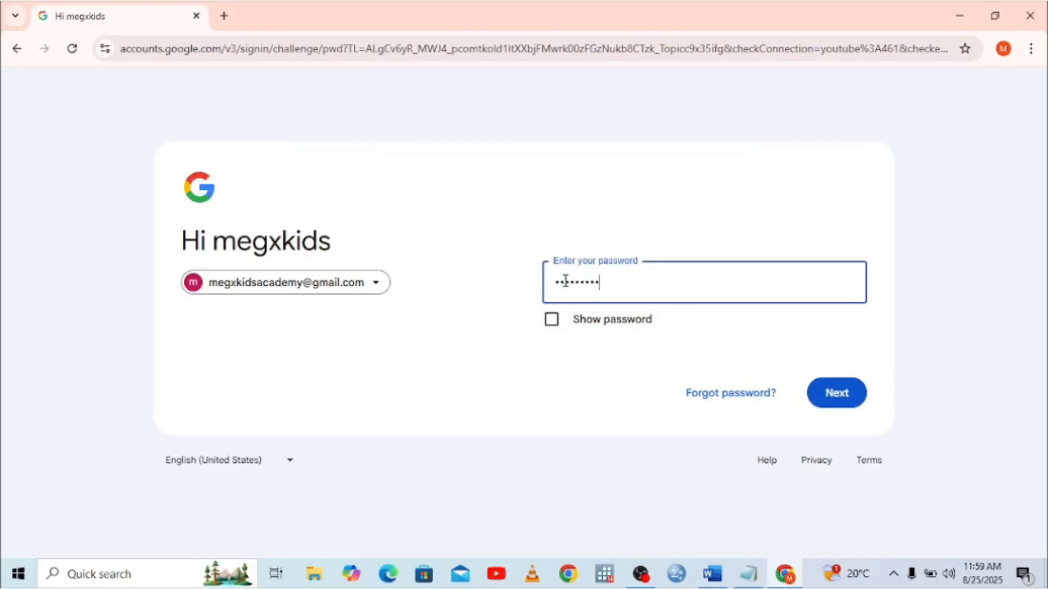
text(•)
click(839, 392)
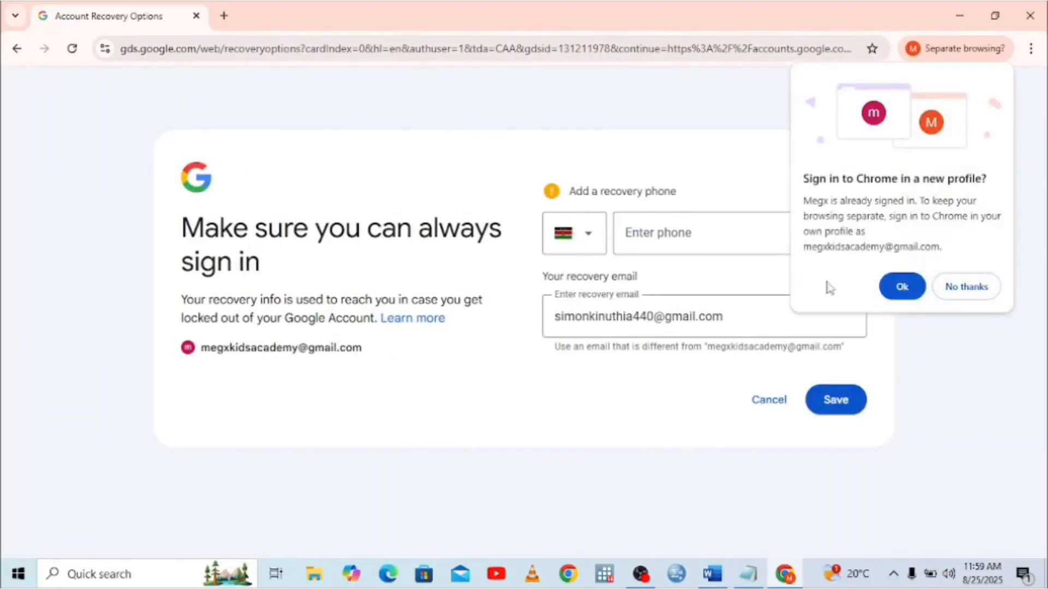
Accept the new Chrome profile, decline sync and skip profile customization
click(887, 290)
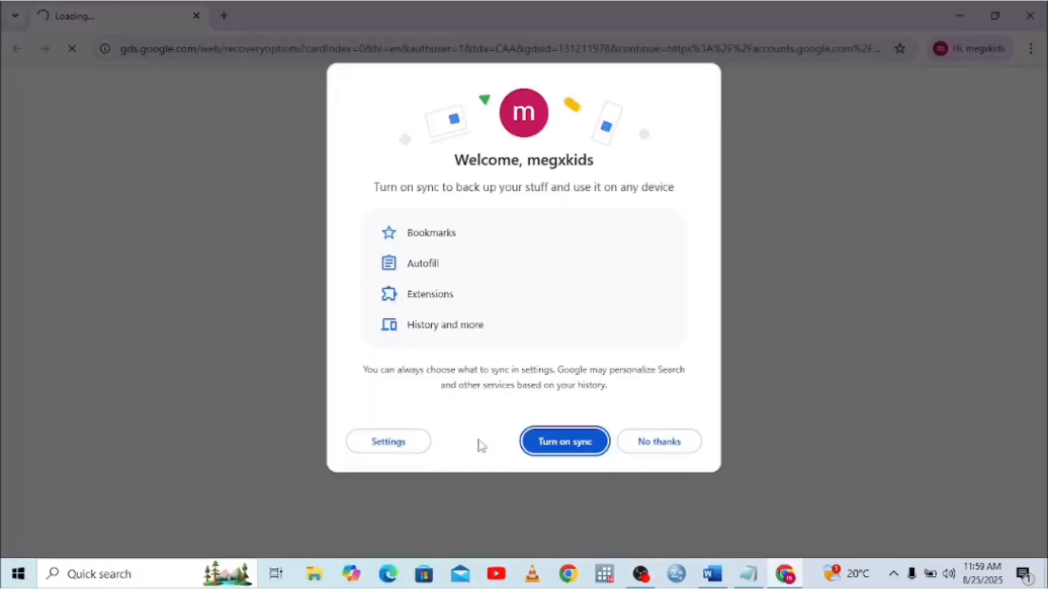
click(677, 444)
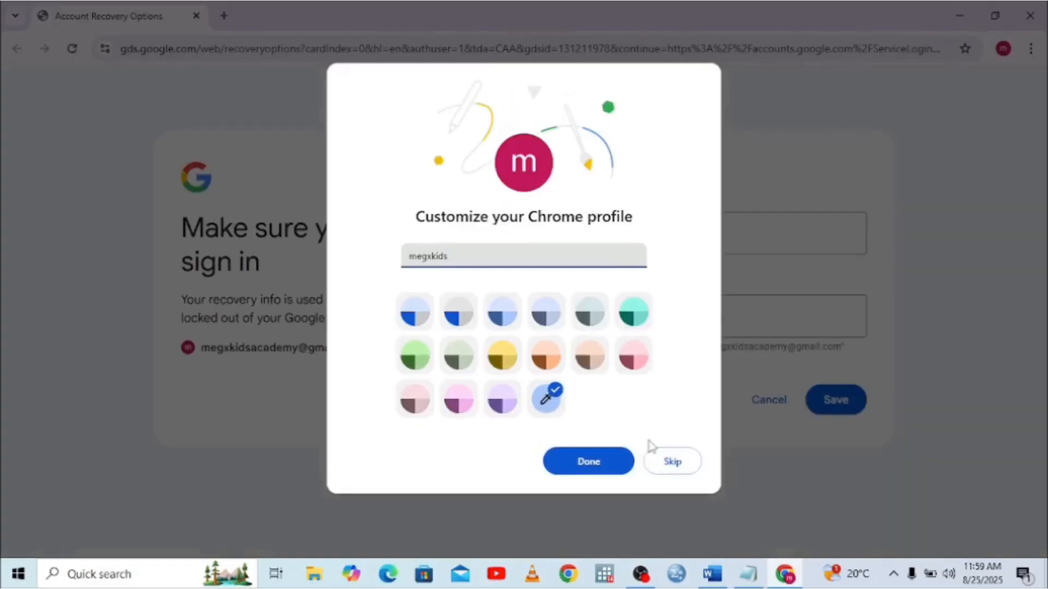
click(673, 463)
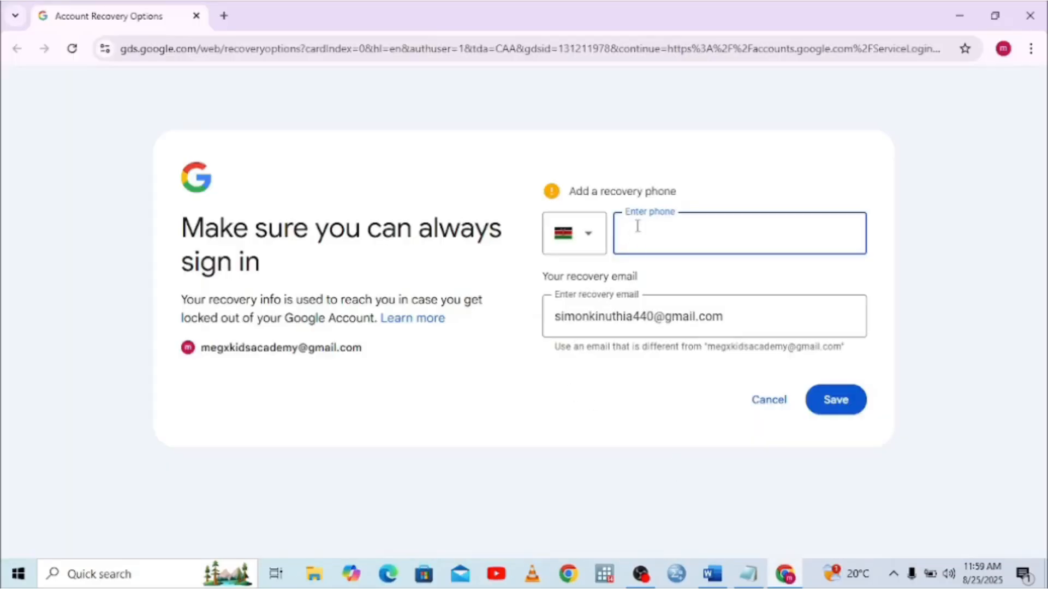
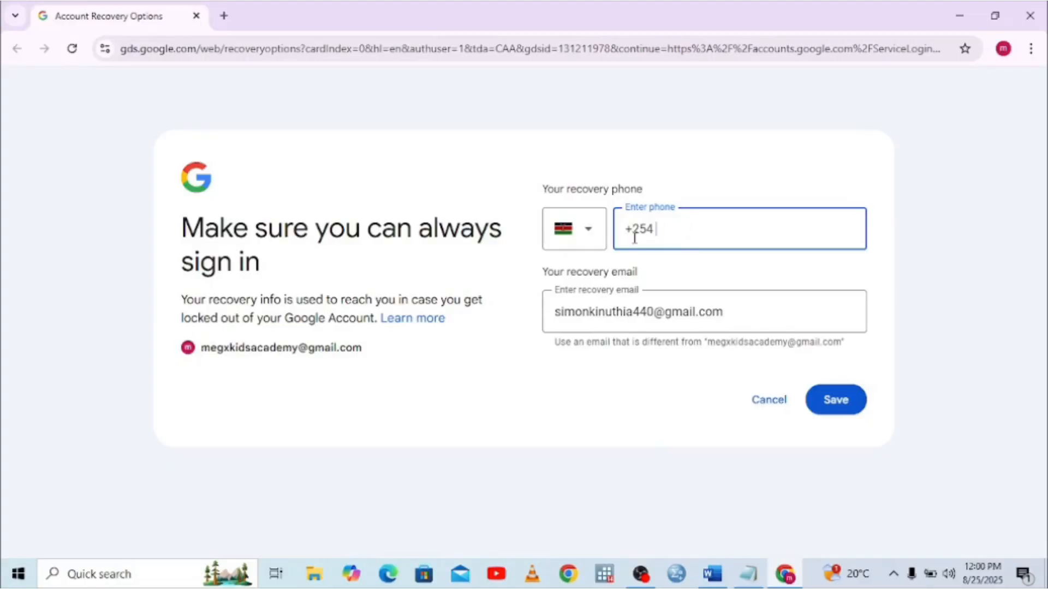
Enter the recovery phone number, fixing a mistyped entry, and save
click(838, 410)
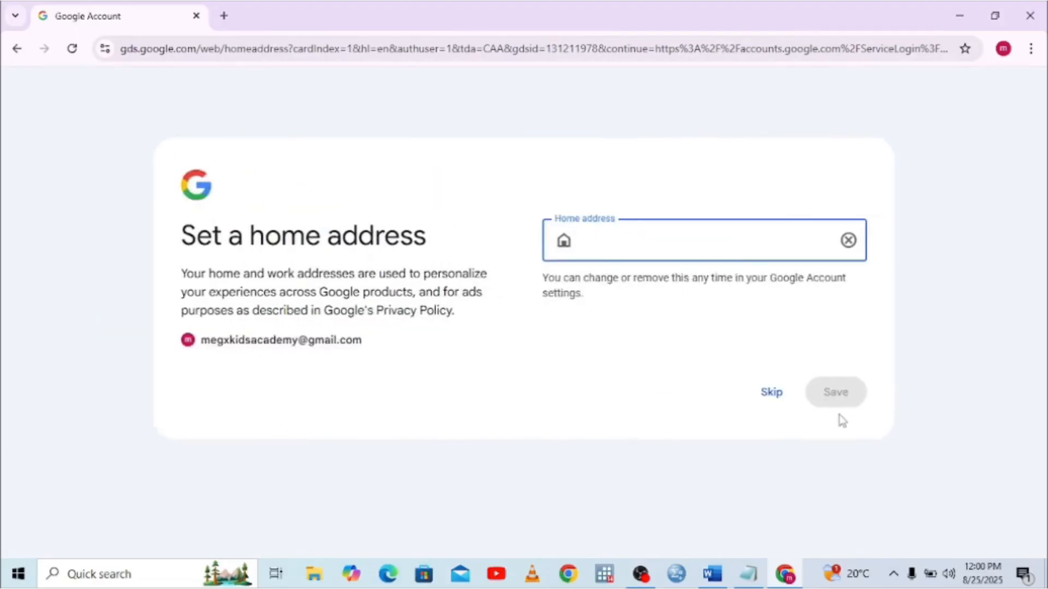
Skip the Set a home address step
click(765, 397)
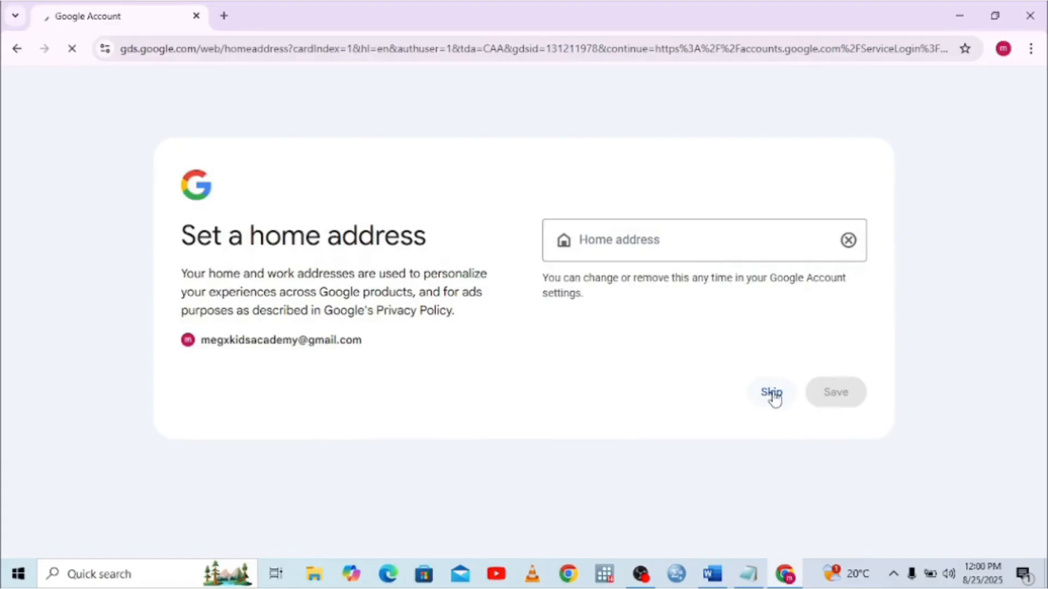
click(773, 394)
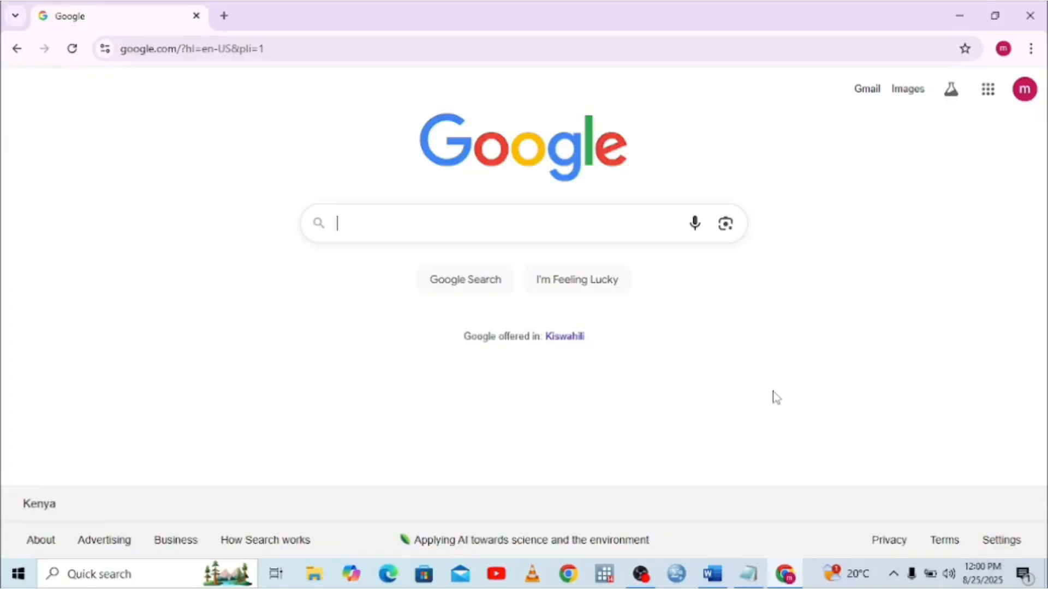
Close the account panel and open YouTube from the Google apps grid
click(1026, 91)
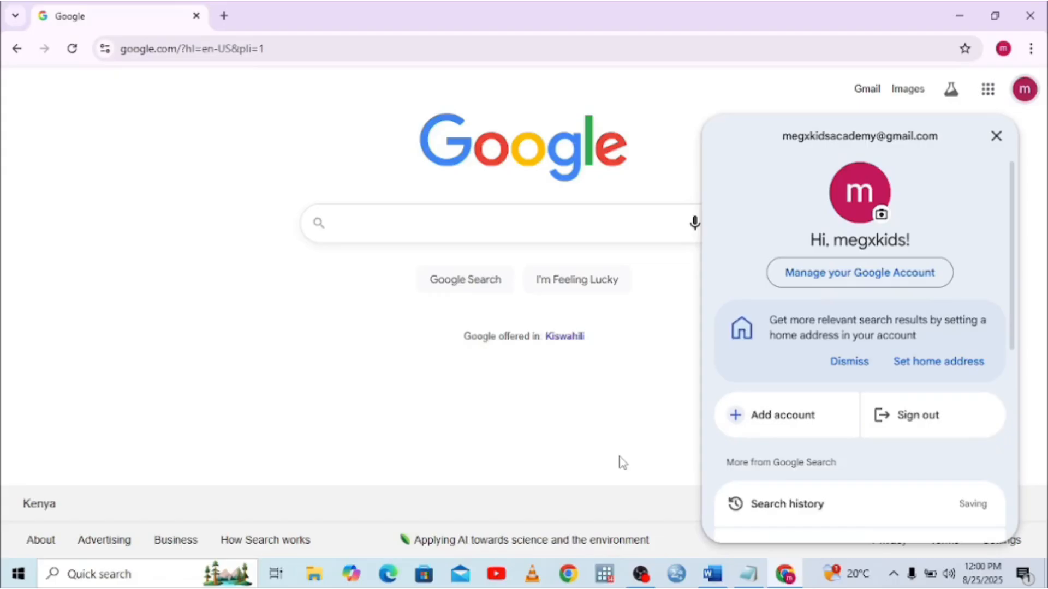
click(622, 446)
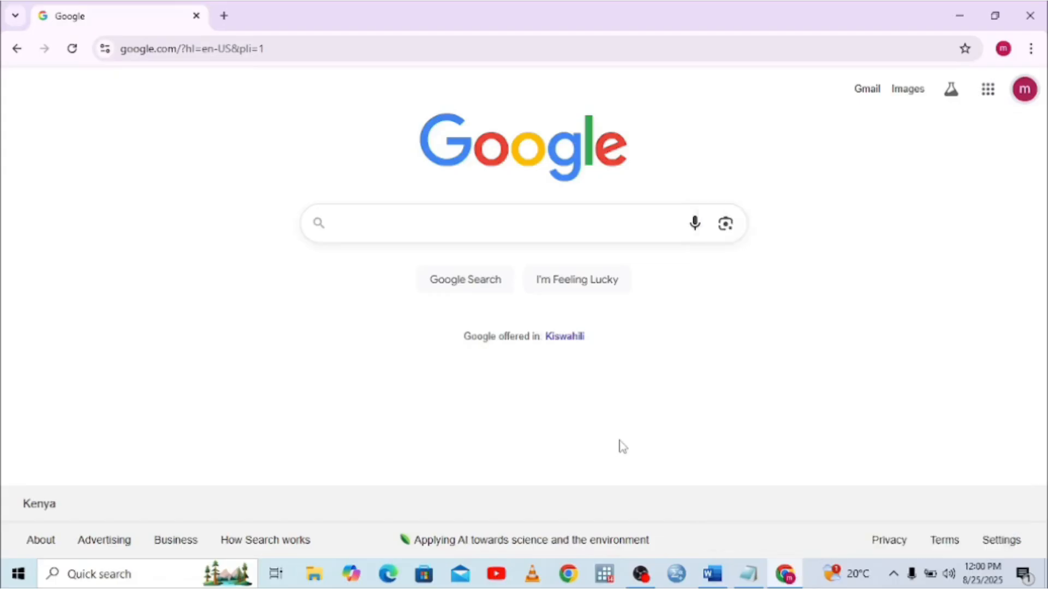
click(982, 98)
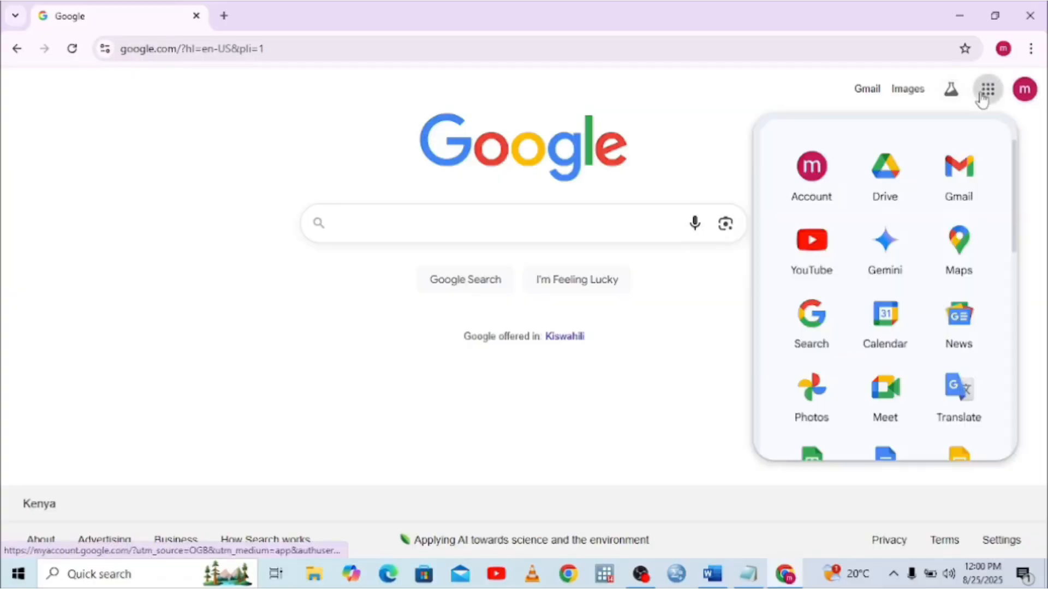
click(817, 250)
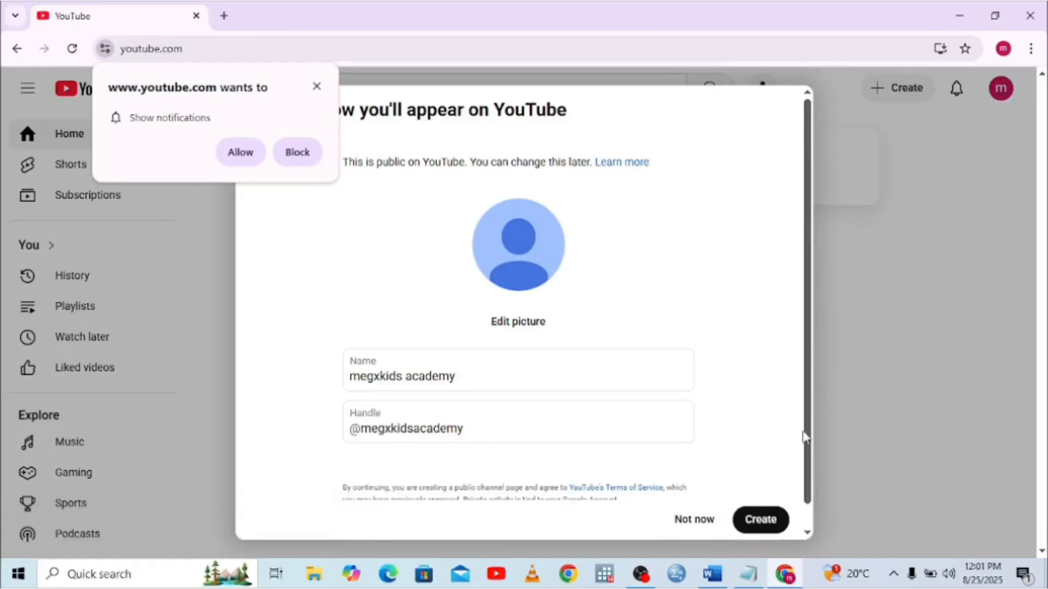
Create the megxkids academy channel from the 'How you'll appear' dialog
click(808, 532)
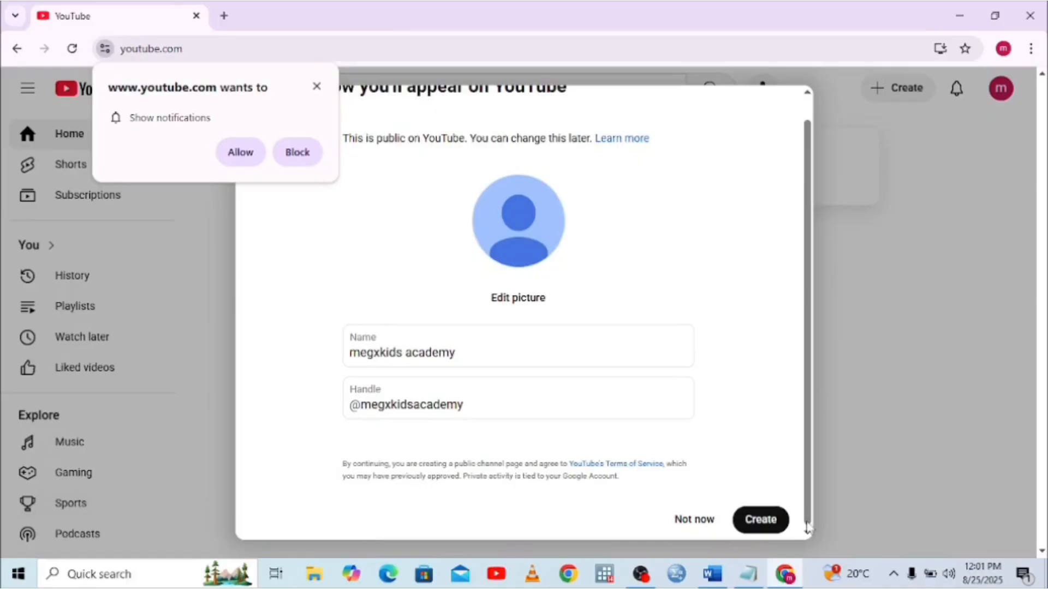
click(763, 525)
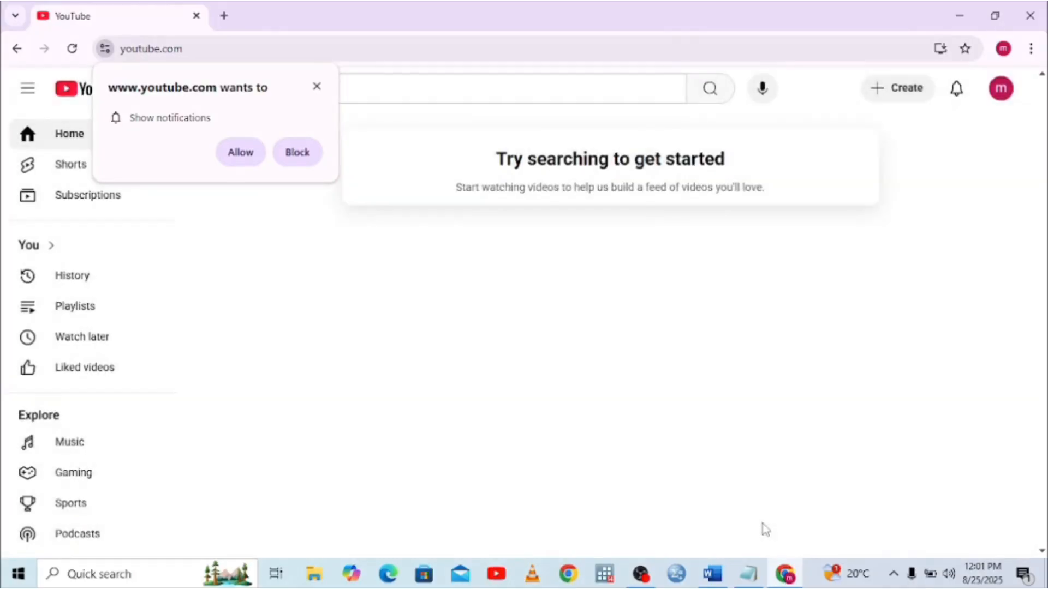
View the megxkids academy channel from the avatar menu and open Customize channel
click(999, 94)
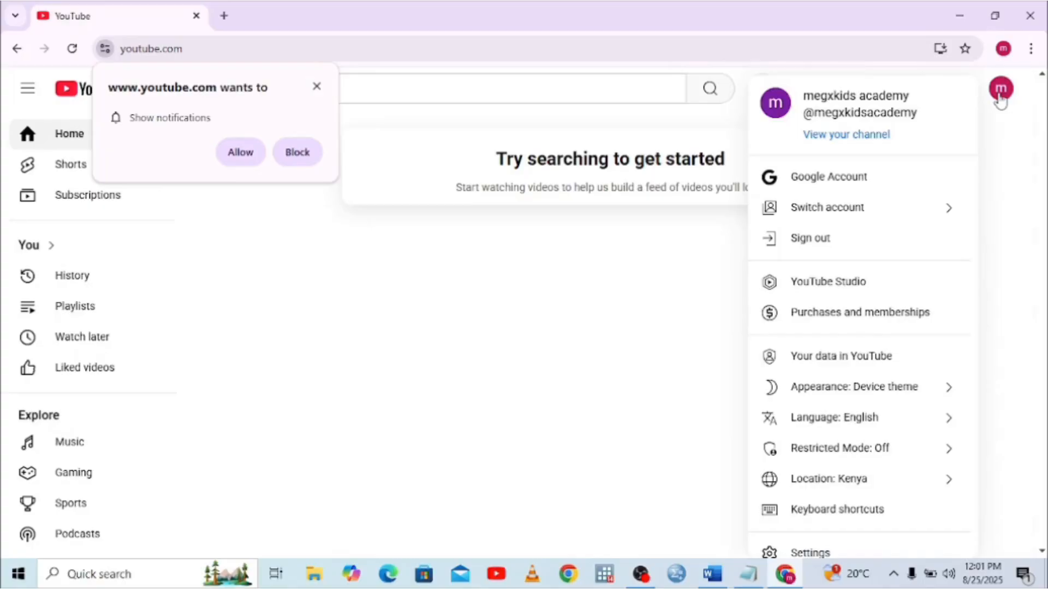
click(317, 88)
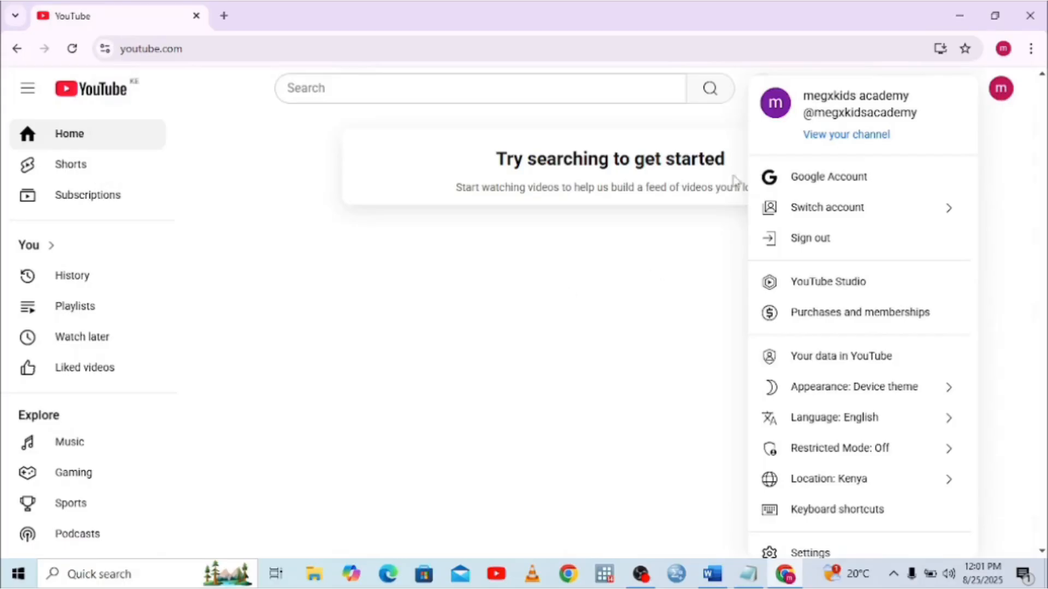
click(847, 137)
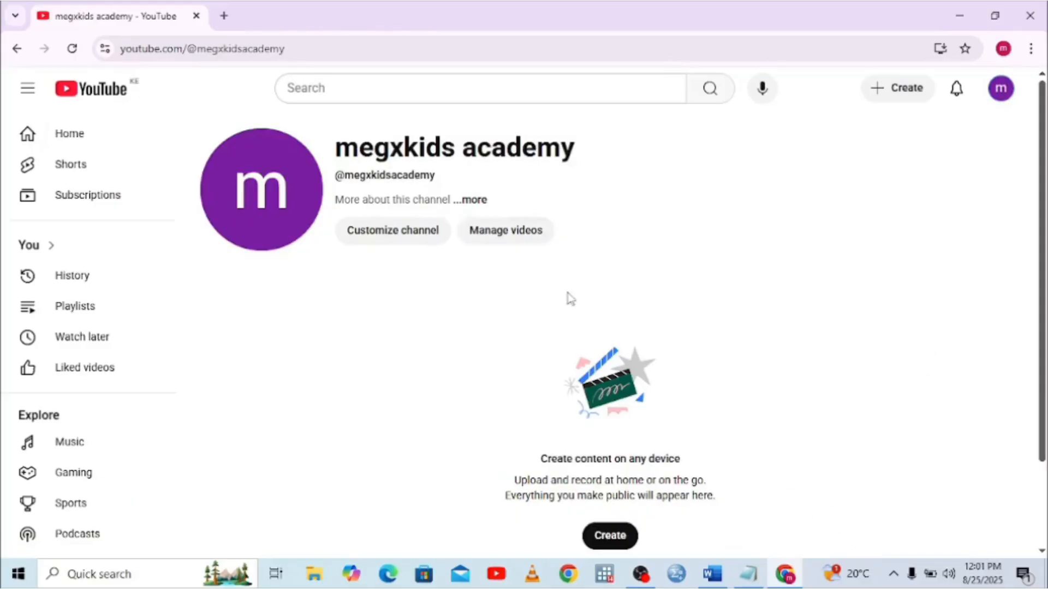
click(371, 241)
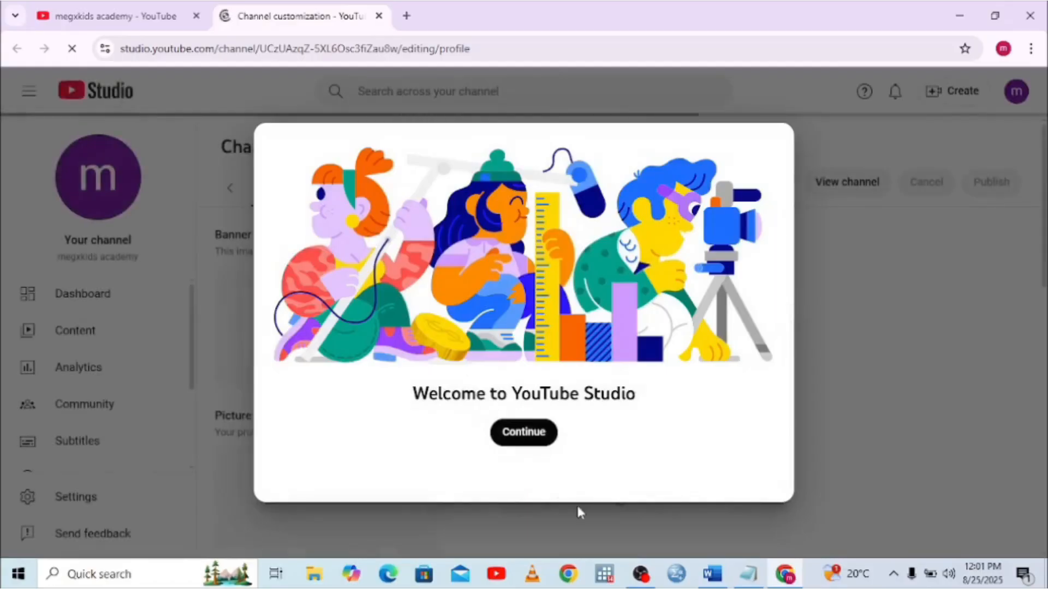
Dismiss the YouTube Studio welcome message and the team invitation tip
click(531, 440)
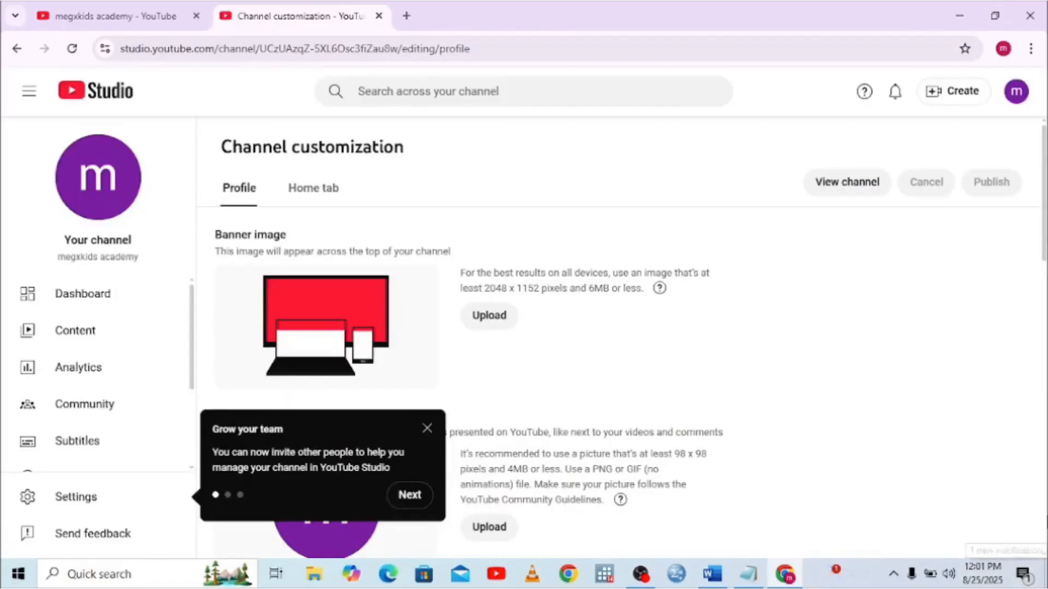
scroll(1041, 251, down, 5)
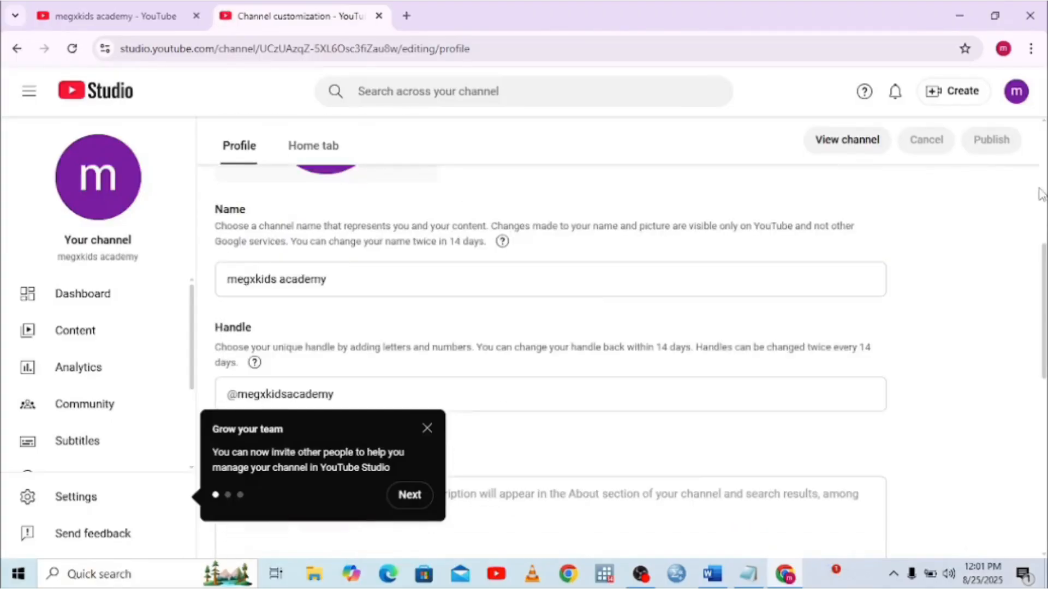
scroll(1042, 194, up, 5)
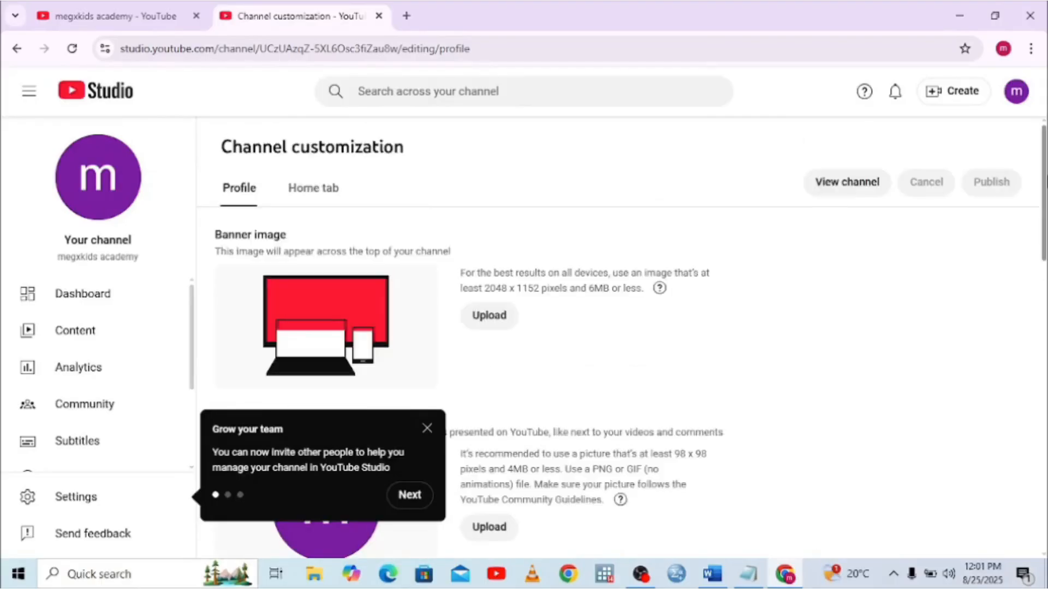
click(423, 427)
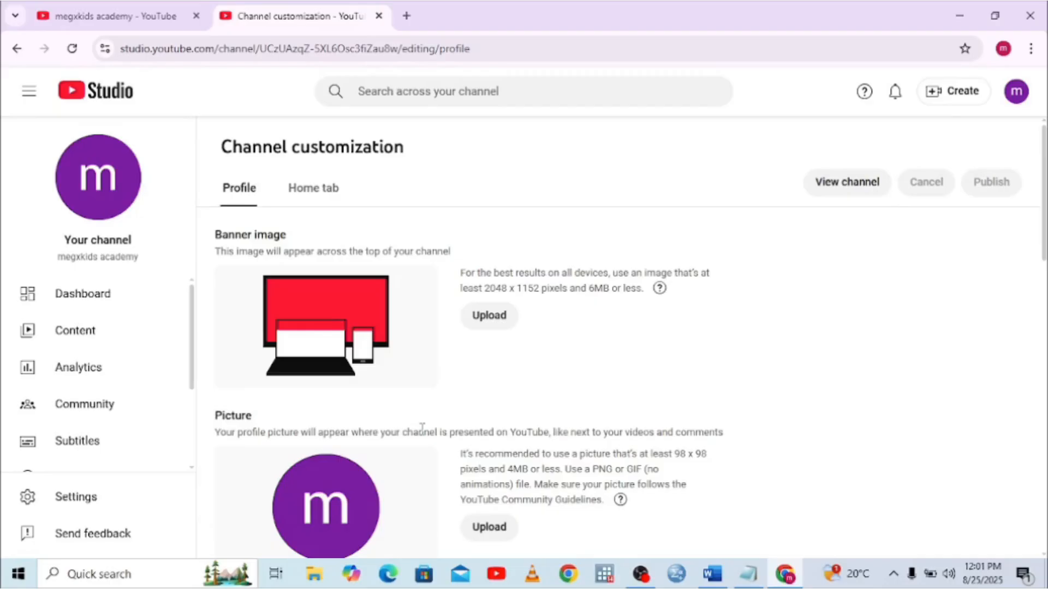
Look over the Profile customization sections, then open File Explorer to find the channel images
scroll(545, 355, down, 5)
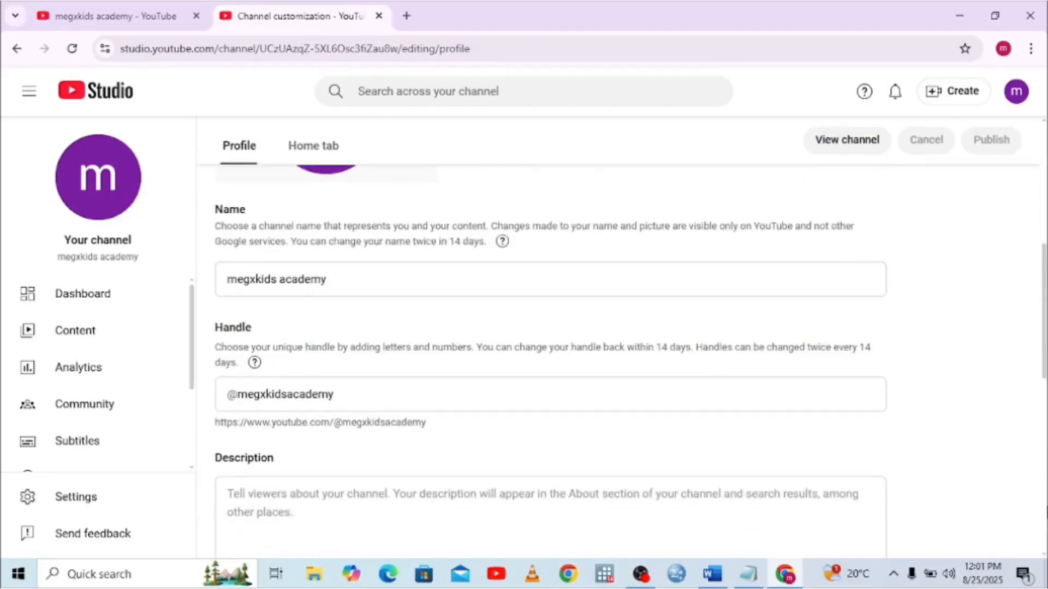
scroll(546, 355, down, 5)
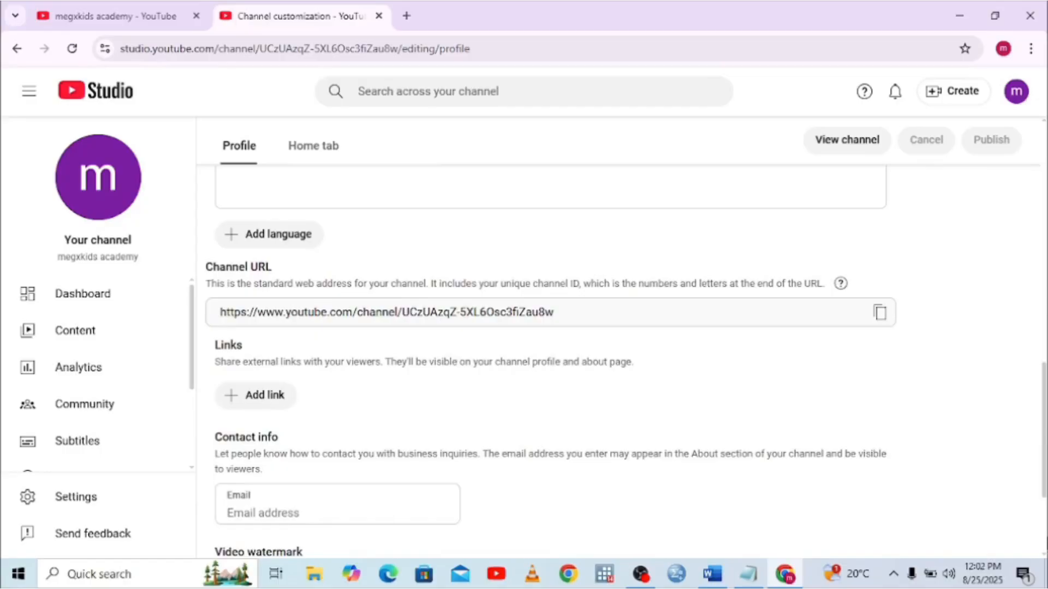
scroll(546, 355, down, 3)
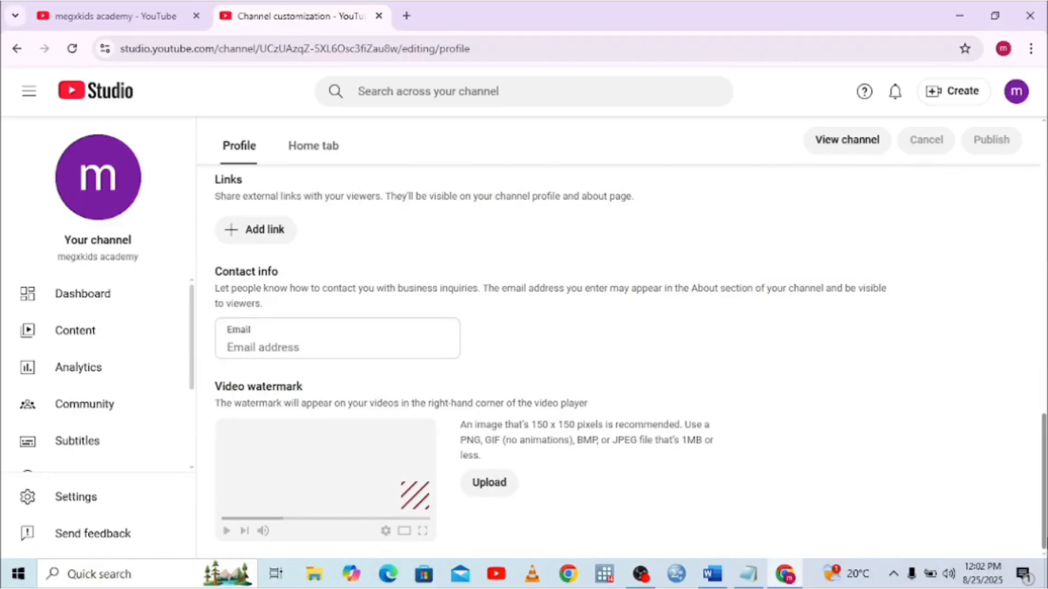
scroll(1043, 226, up, 10)
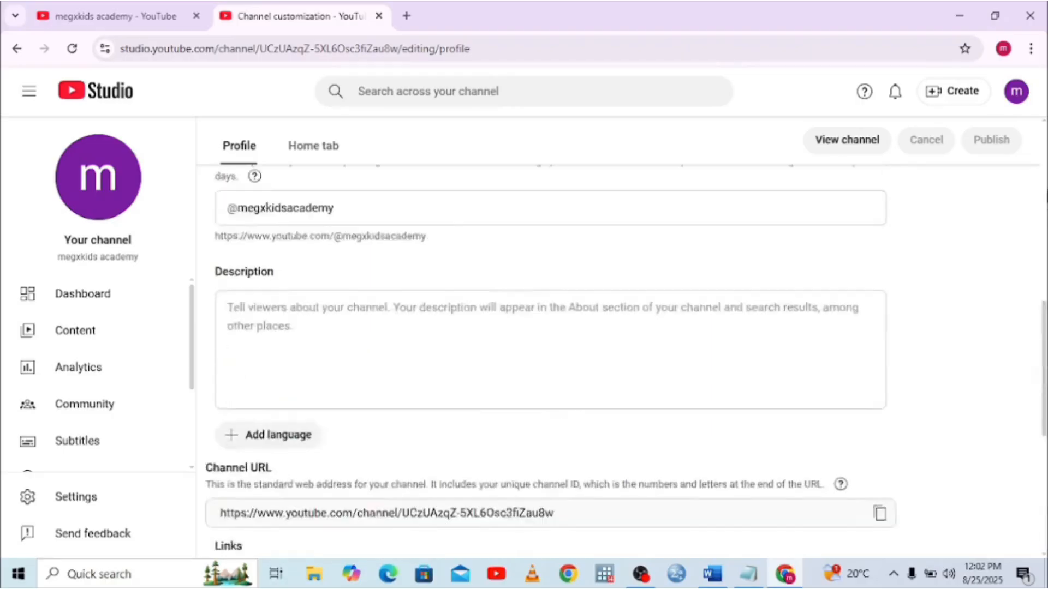
scroll(1042, 124, up, 4)
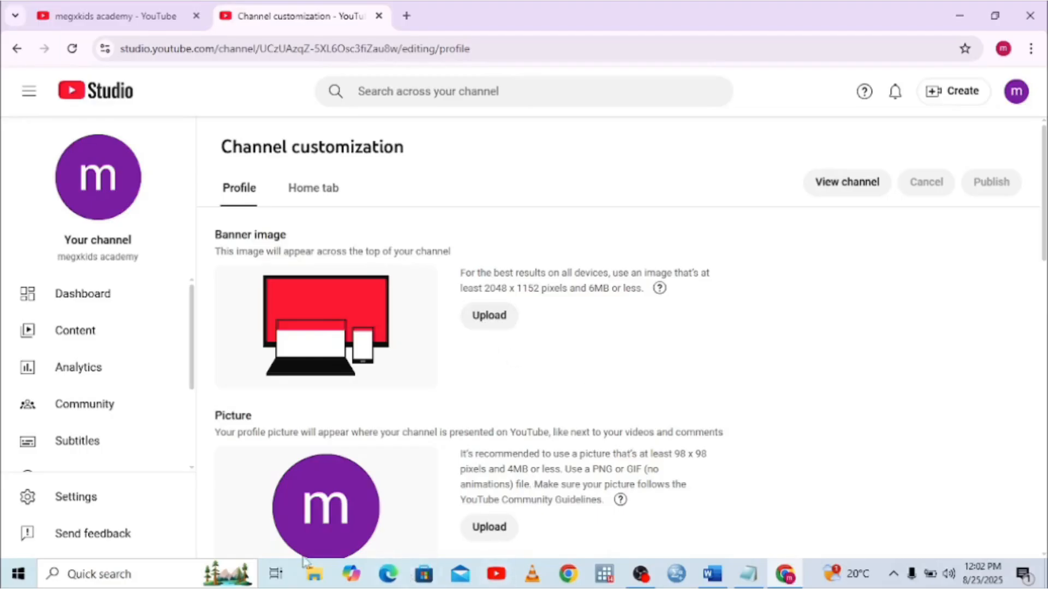
click(314, 571)
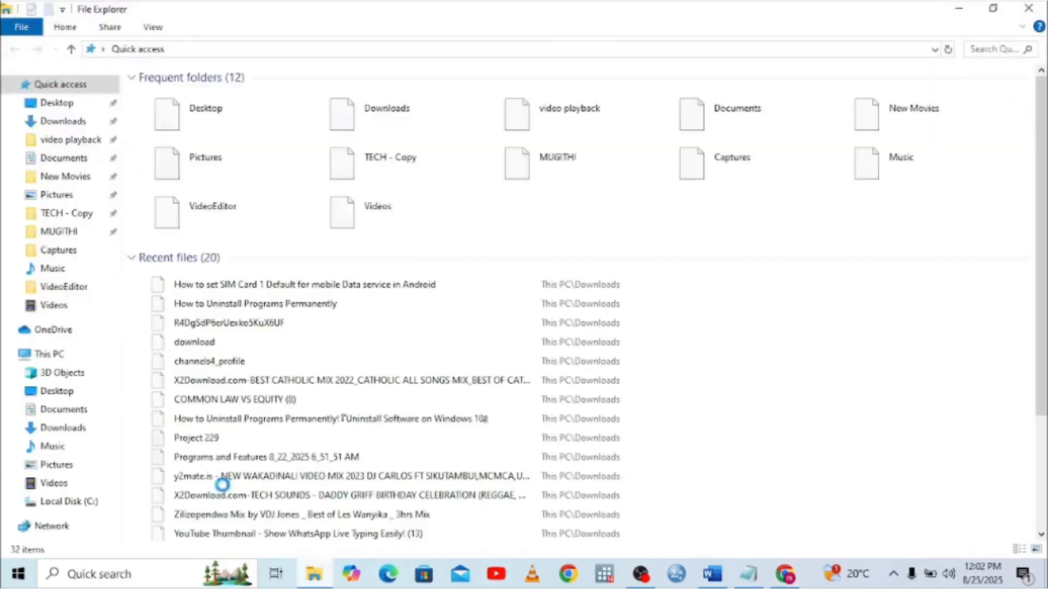
In Downloads, preview the MEGX KIDS image and rename it to YB
click(48, 122)
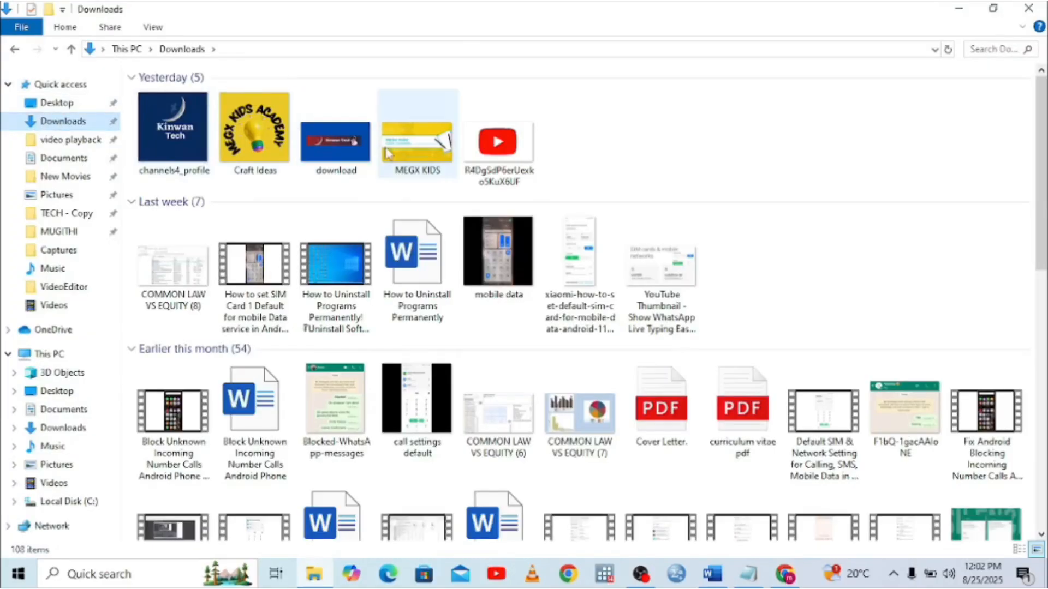
click(401, 154)
double_click(401, 154)
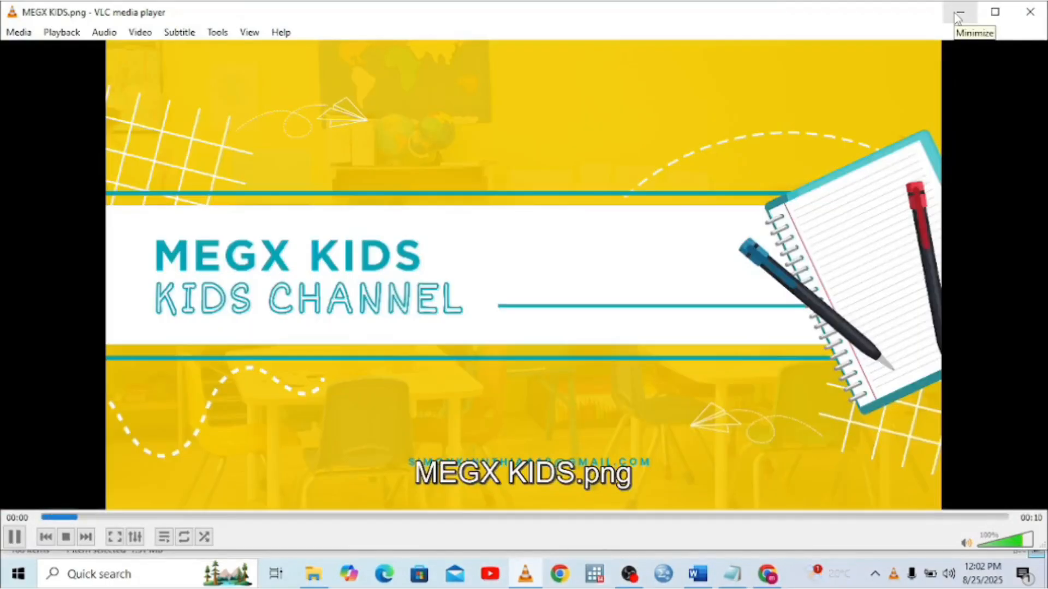
click(958, 16)
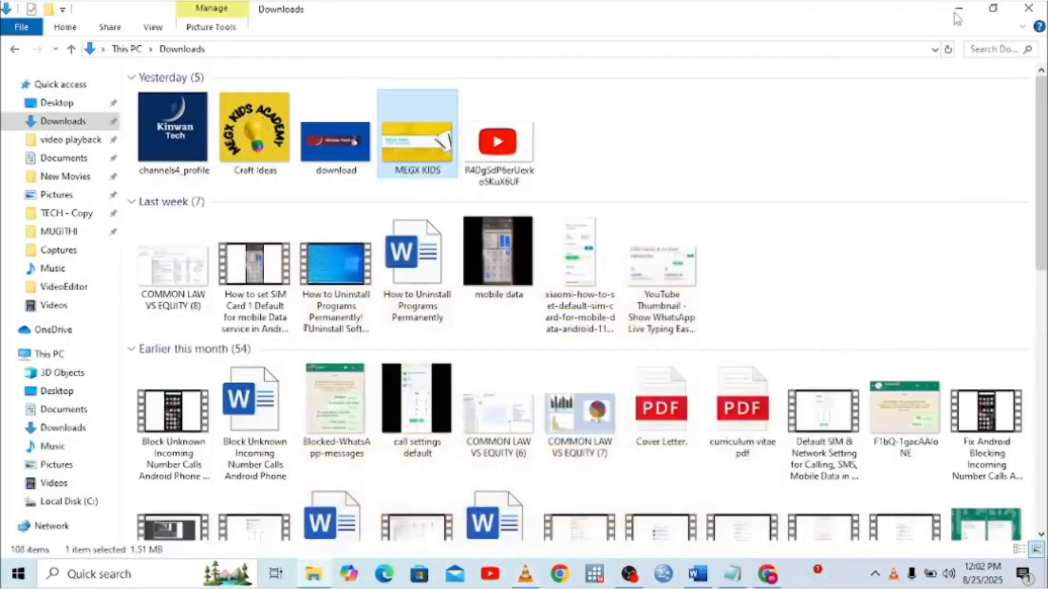
right_click(425, 162)
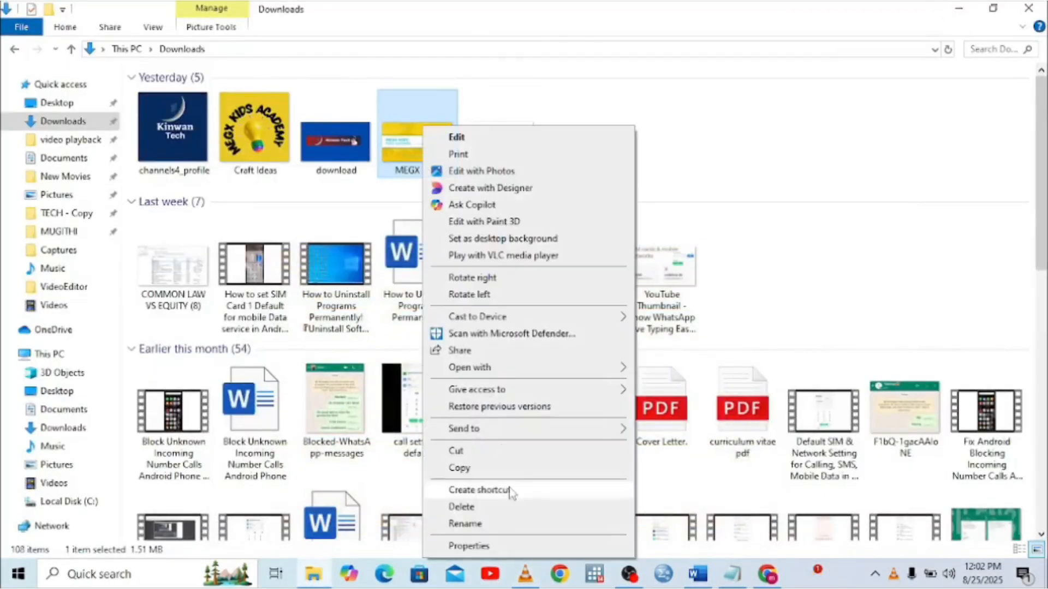
click(465, 524)
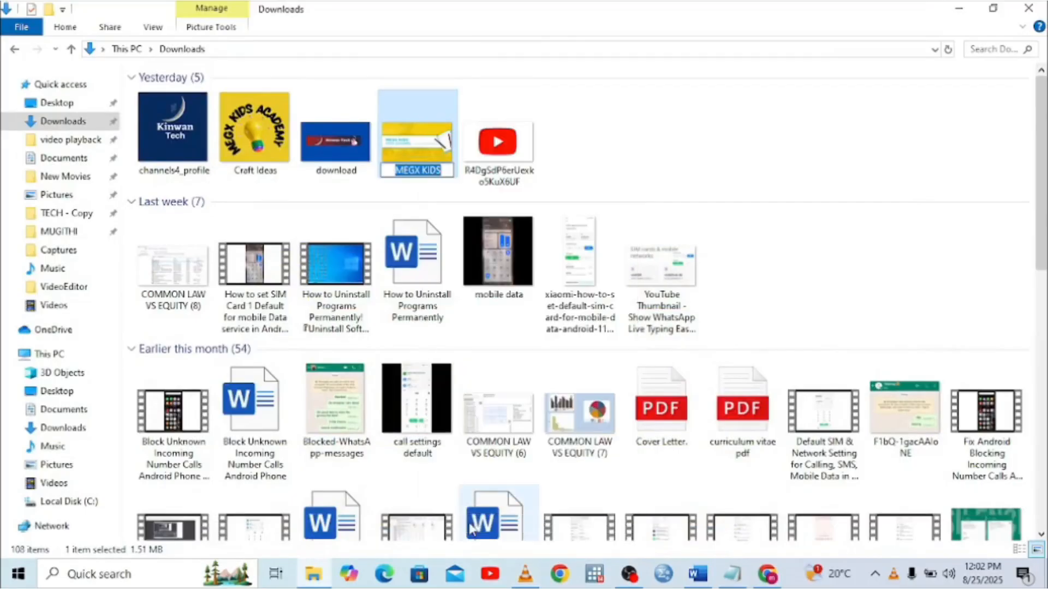
text(Y)
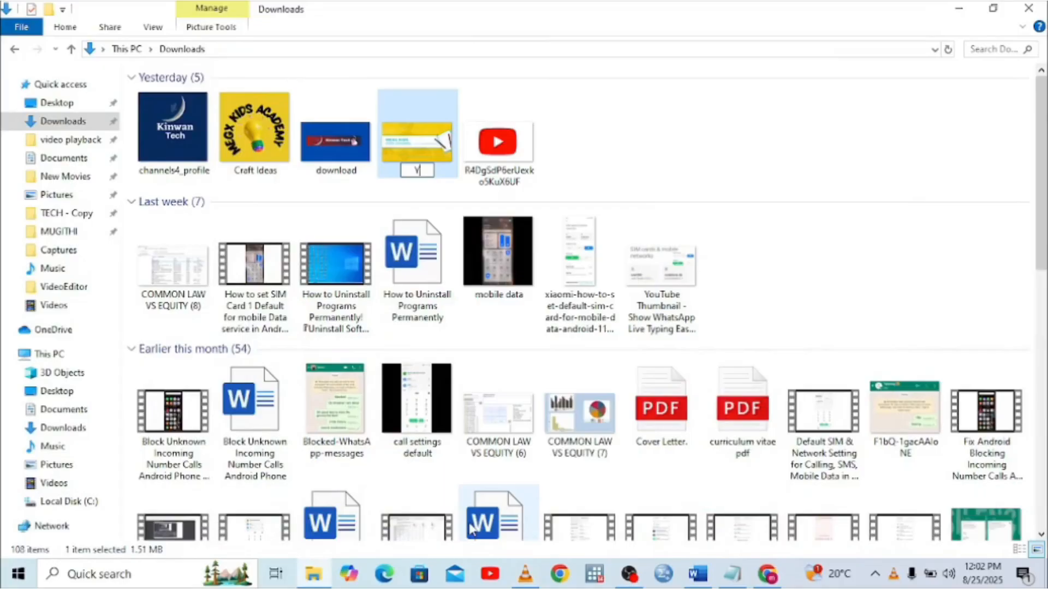
text(B)
click(358, 191)
Rename the Craft Ideas image to YL, then return to YouTube Studio in Chrome
click(261, 171)
right_click(261, 172)
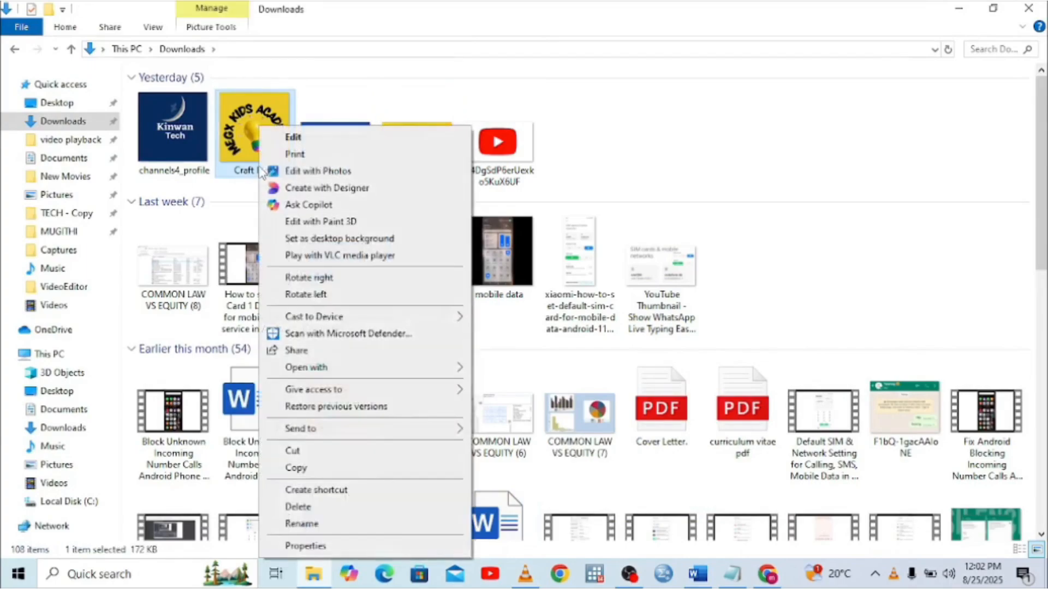
click(306, 525)
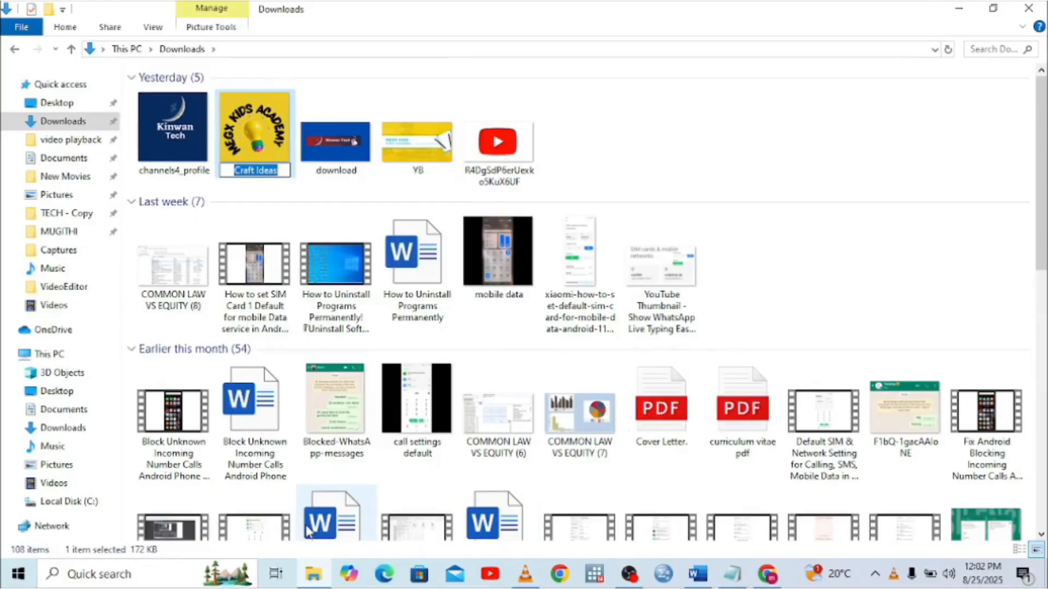
text(Y)
text(B)
key(BackSpace)
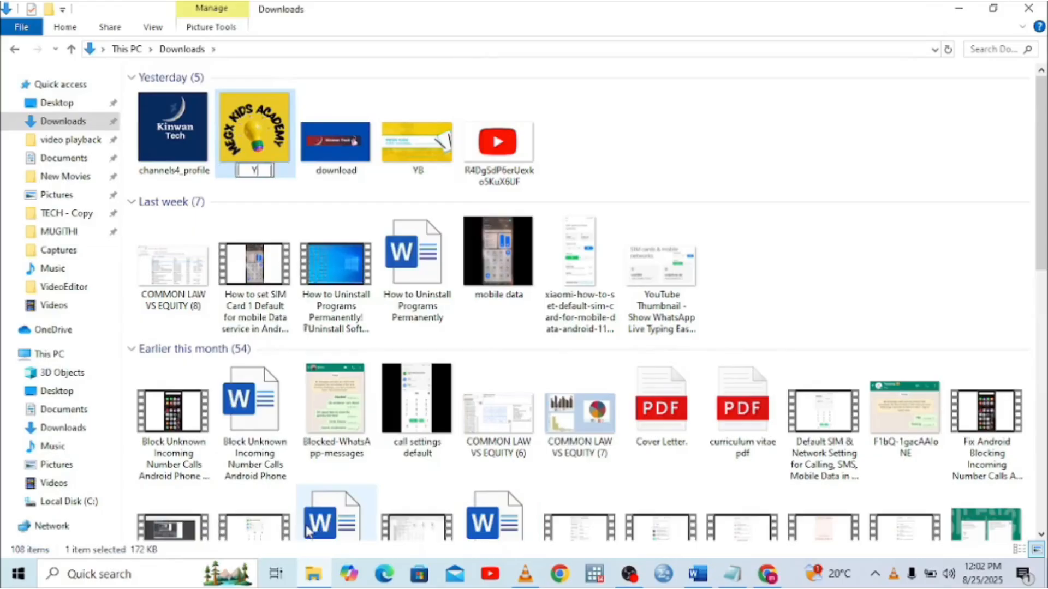
text(L)
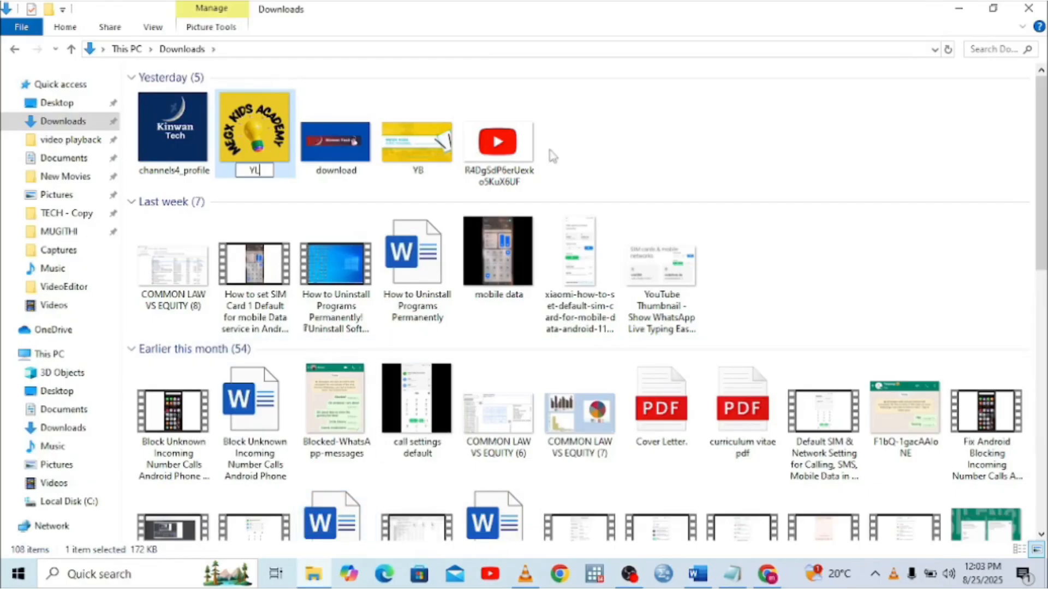
click(614, 120)
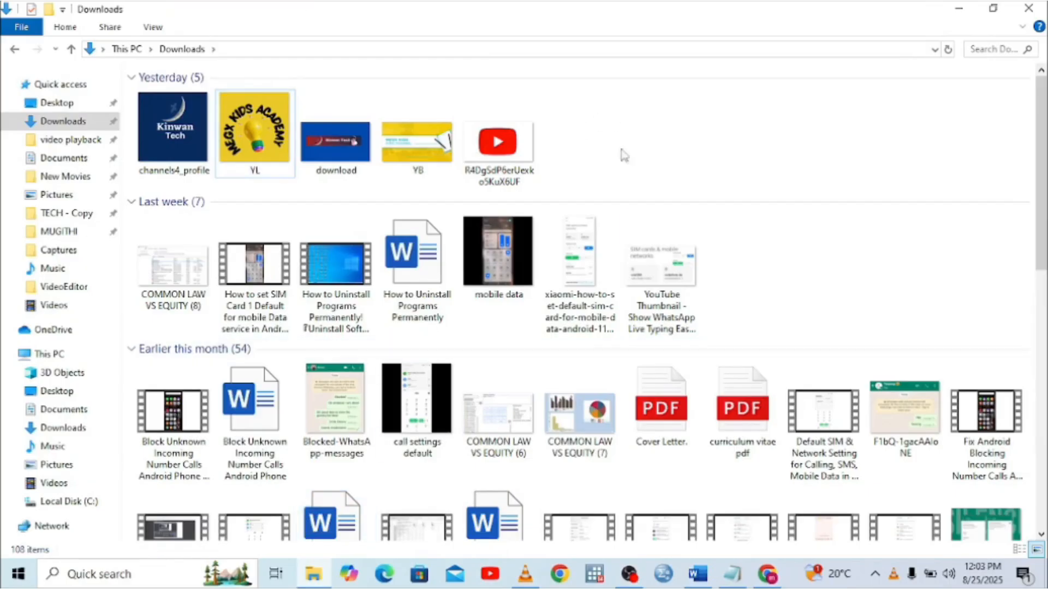
click(770, 577)
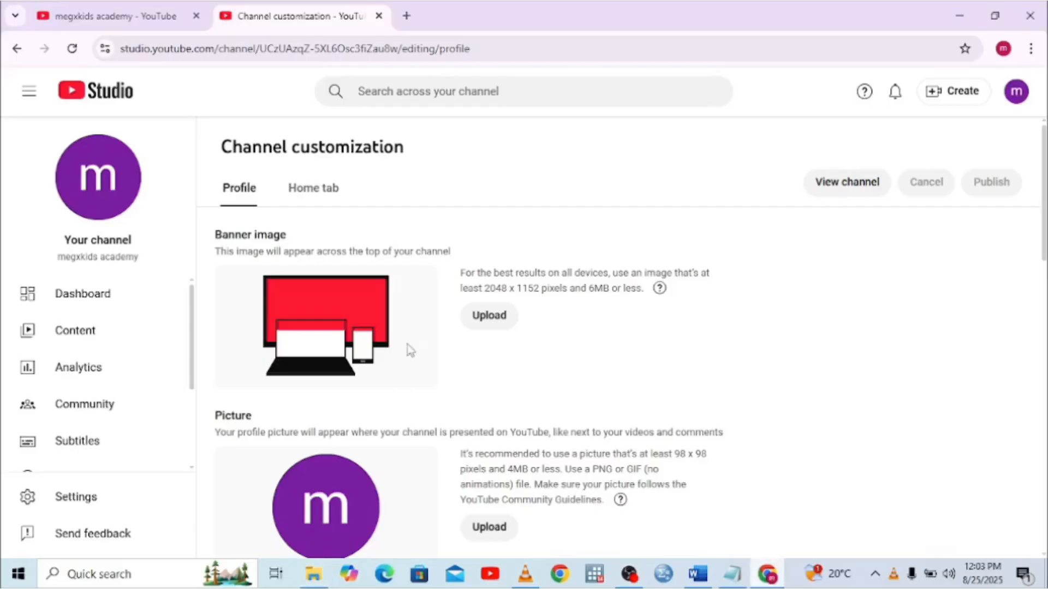
Upload YB from Downloads as the banner image and accept the banner crop
click(492, 317)
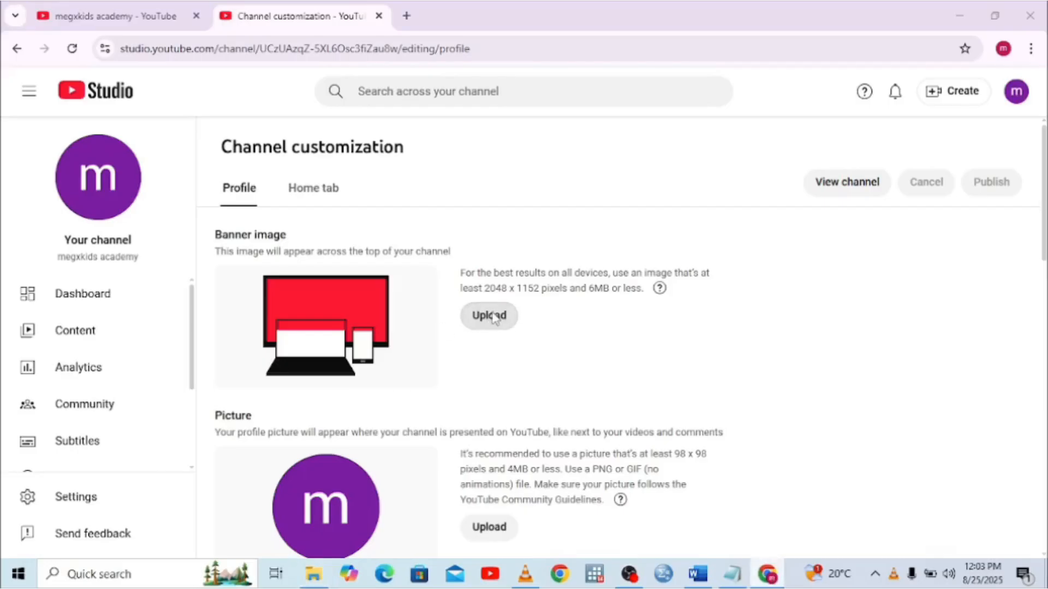
click(43, 133)
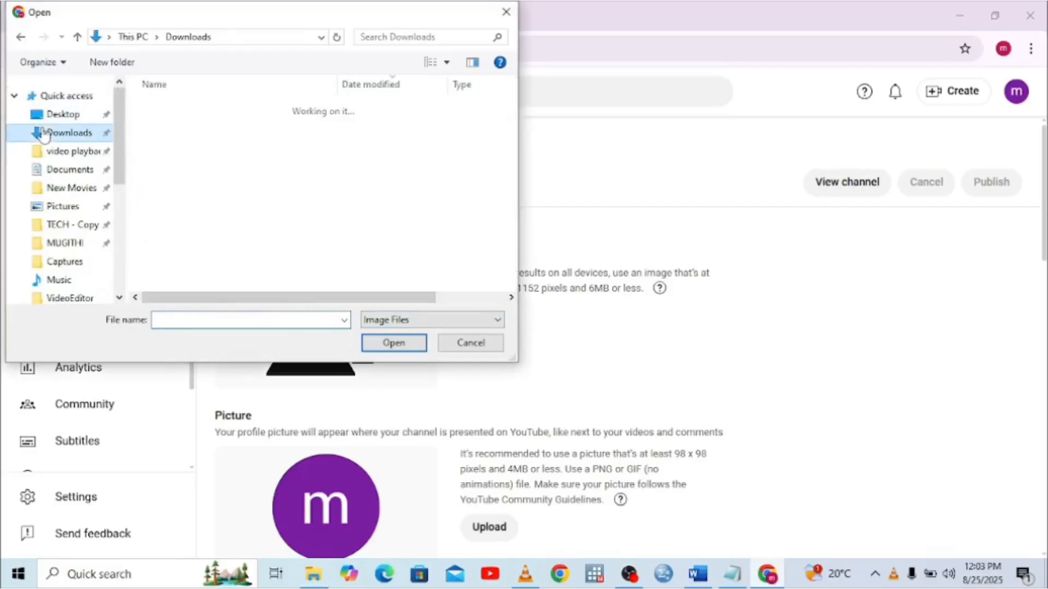
double_click(165, 146)
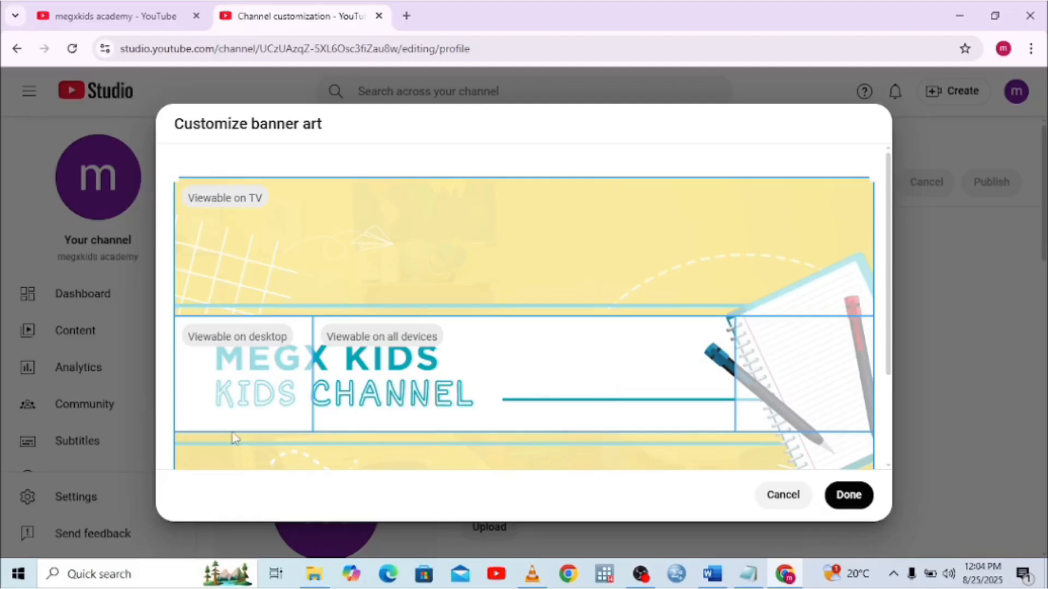
click(855, 504)
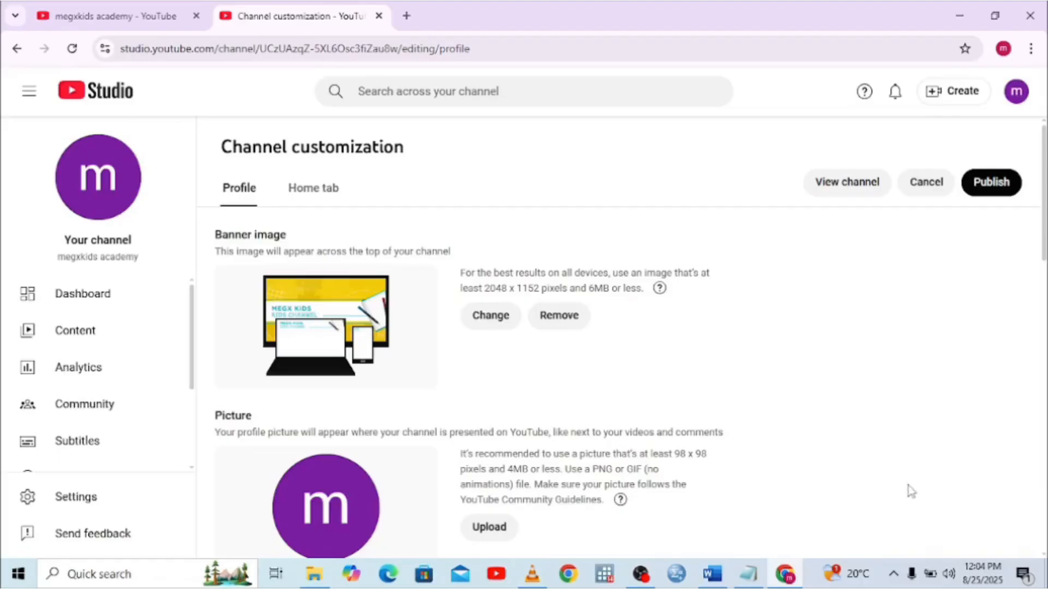
Scroll through the Profile sections with the new banner, then start a profile picture upload
scroll(1046, 545, down, 10)
scroll(545, 354, down, 3)
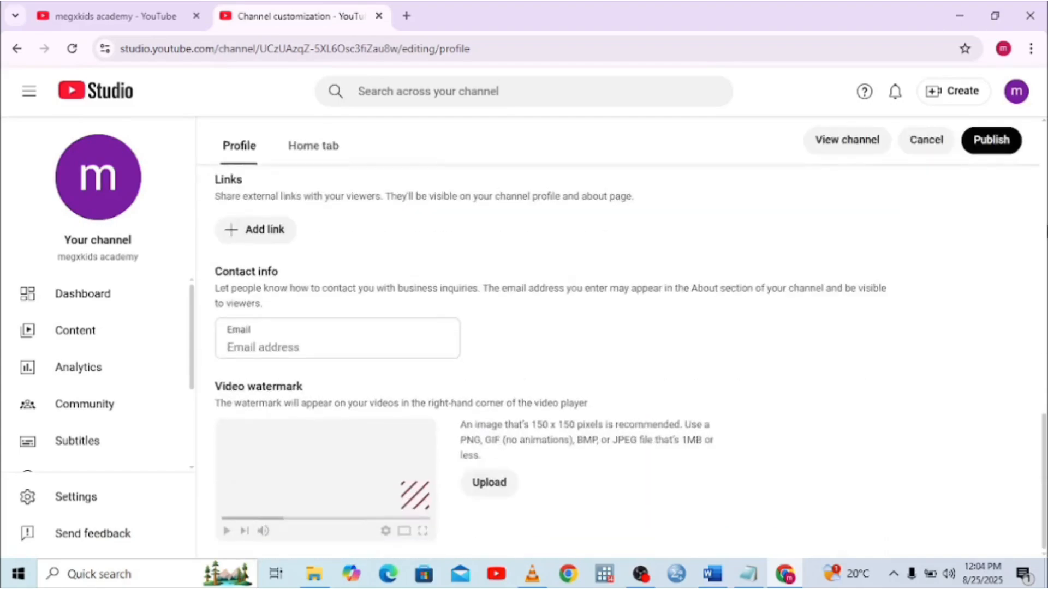
scroll(545, 355, up, 10)
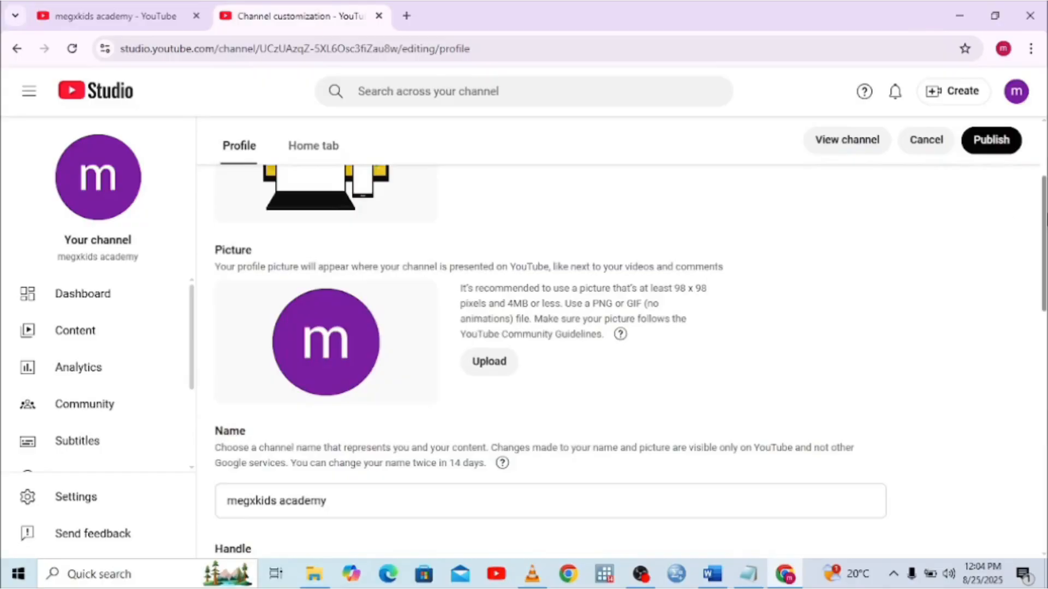
click(482, 364)
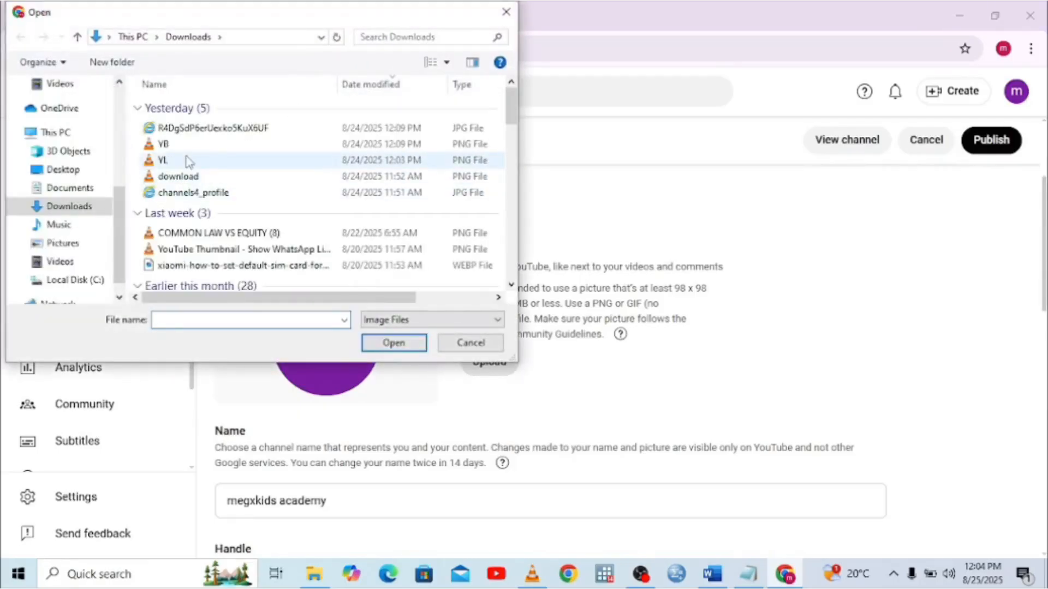
Choose the YL lightbulb logo as the profile picture, accept the crop, and scroll back up
double_click(188, 161)
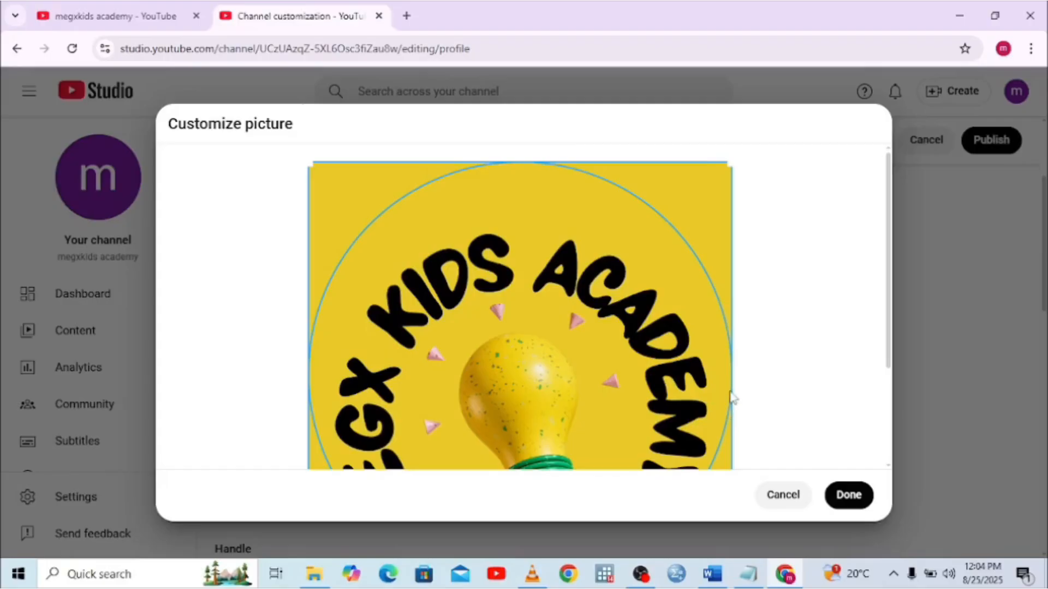
click(849, 495)
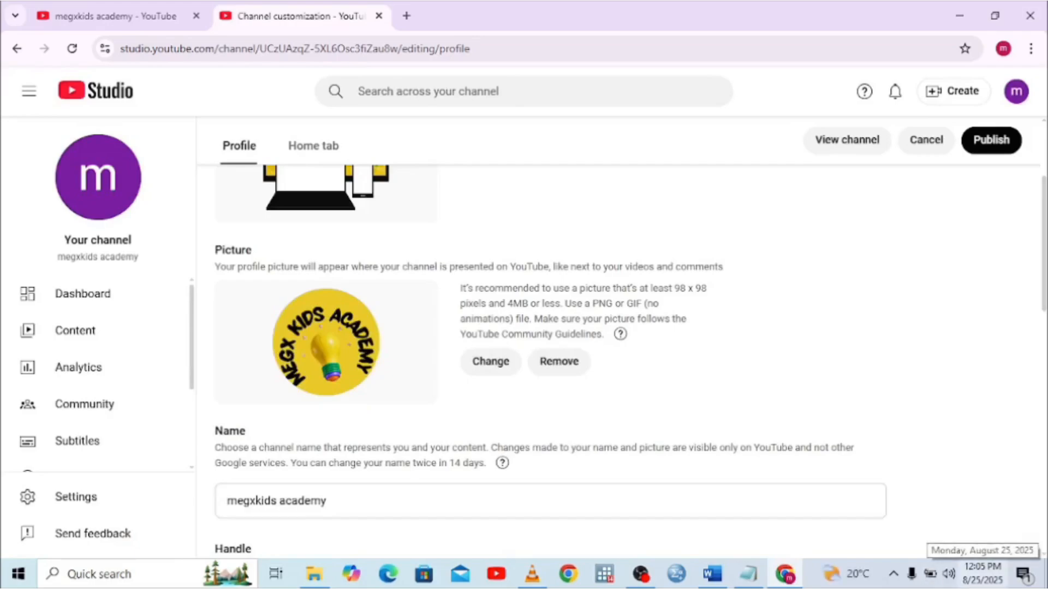
scroll(1045, 158, up, 3)
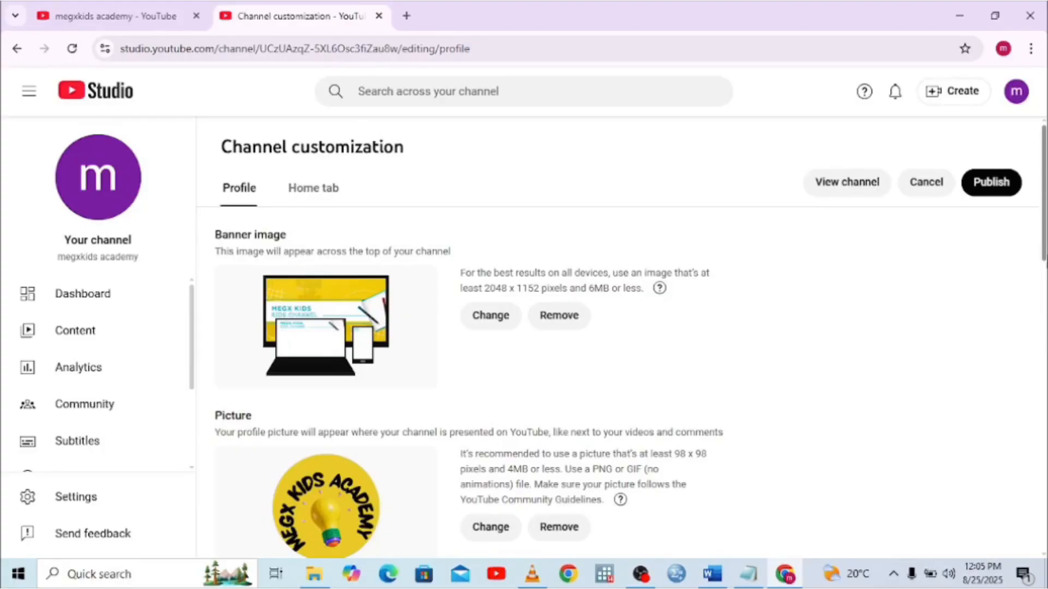
Edit the Name field, capitalising the M and A so it reads 'Megxkids Academy'
scroll(1045, 148, down, 5)
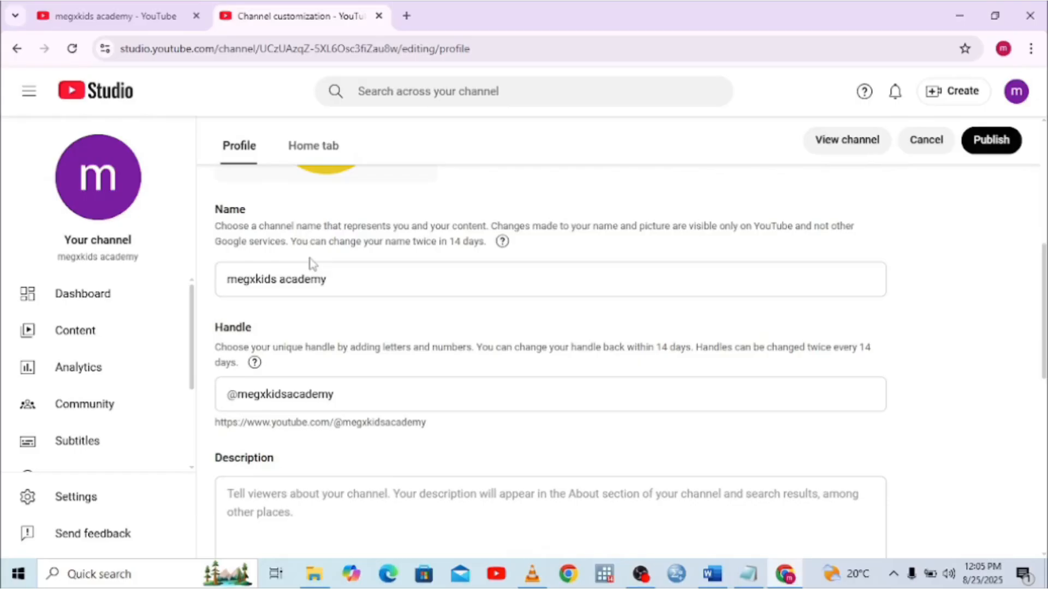
click(305, 281)
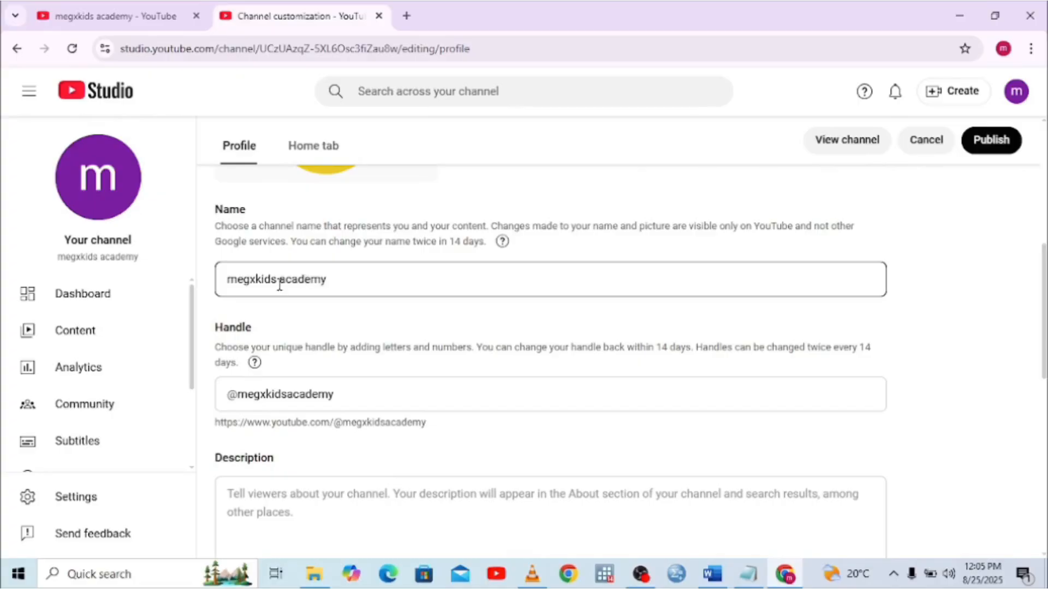
click(238, 281)
key(BackSpace)
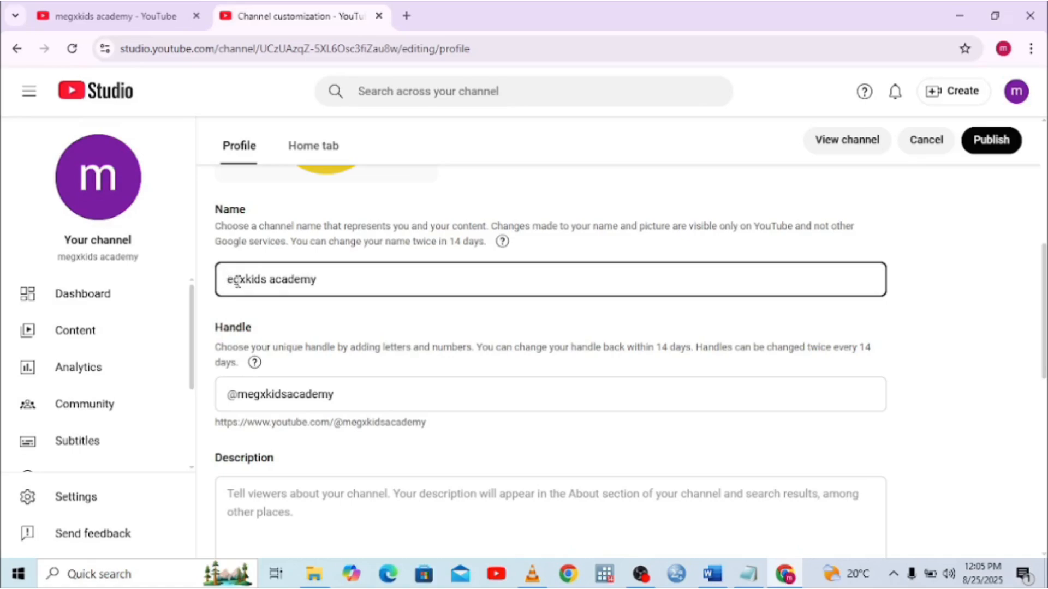
text(m)
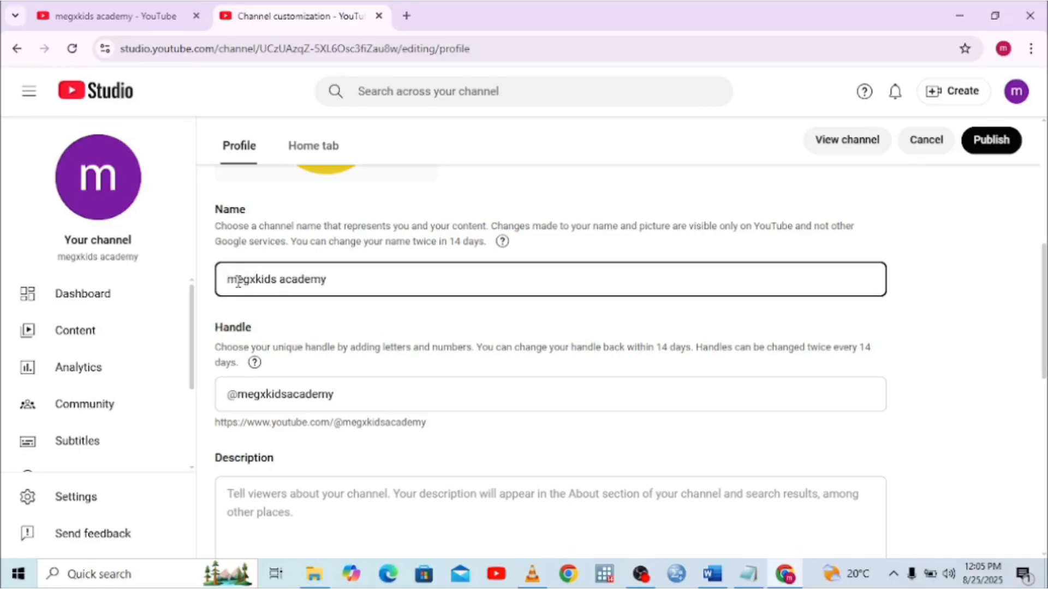
key(BackSpace)
text(M)
click(287, 283)
key(BackSpace)
text(A)
scroll(546, 355, down, 5)
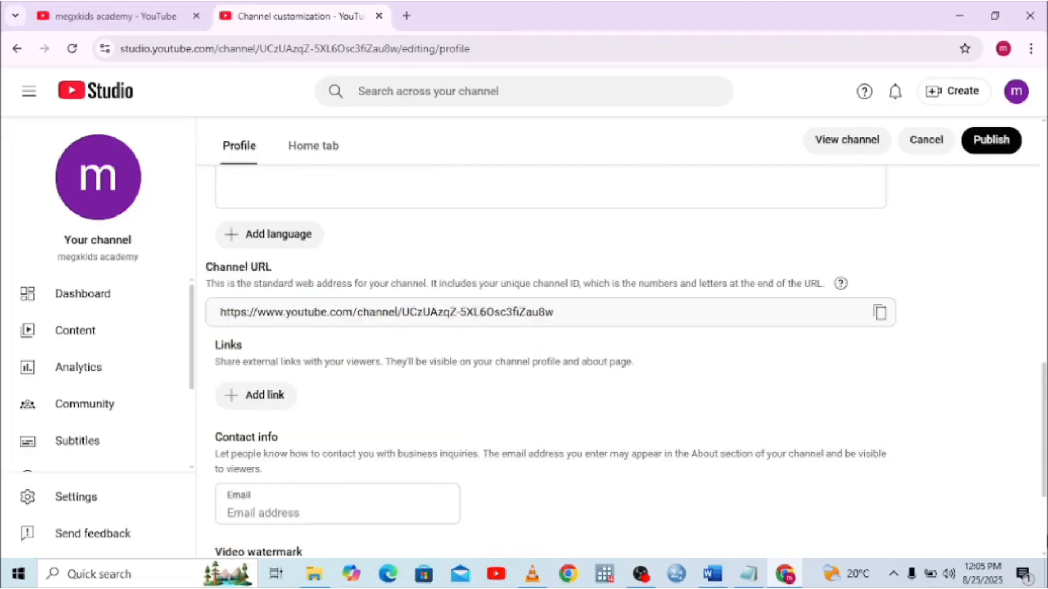
scroll(546, 355, up, 5)
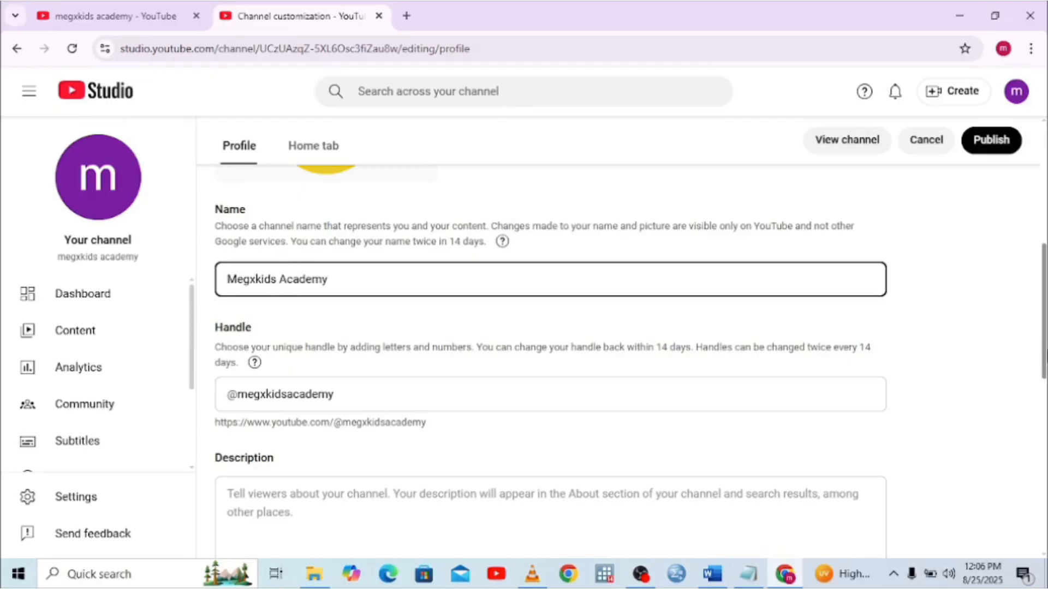
Copy the full Megx Kids Academy welcome text from Notepad and switch back to Chrome
click(749, 581)
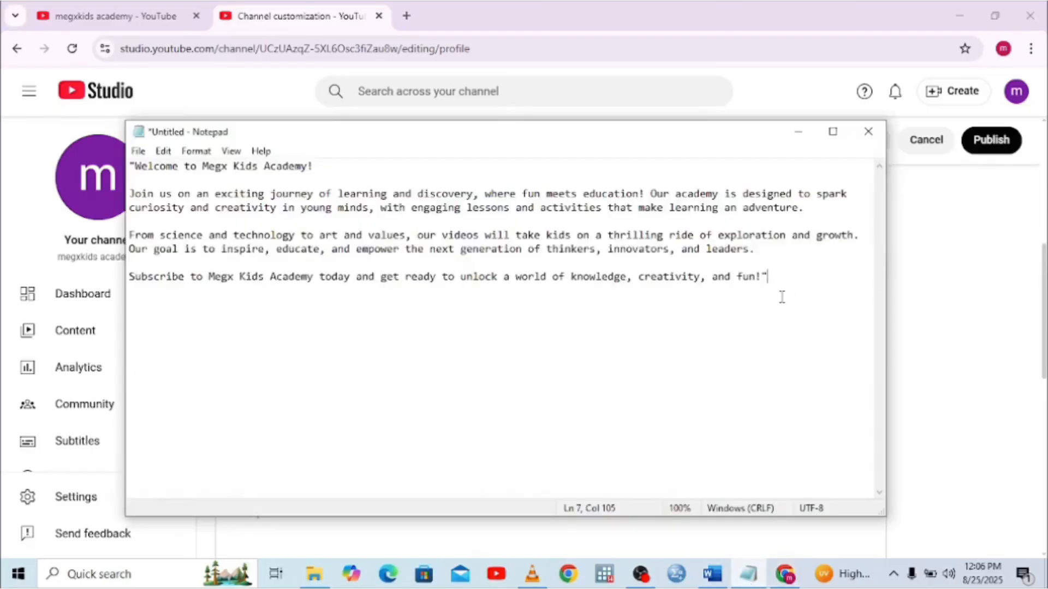
drag(781, 298, 130, 167)
right_click(165, 171)
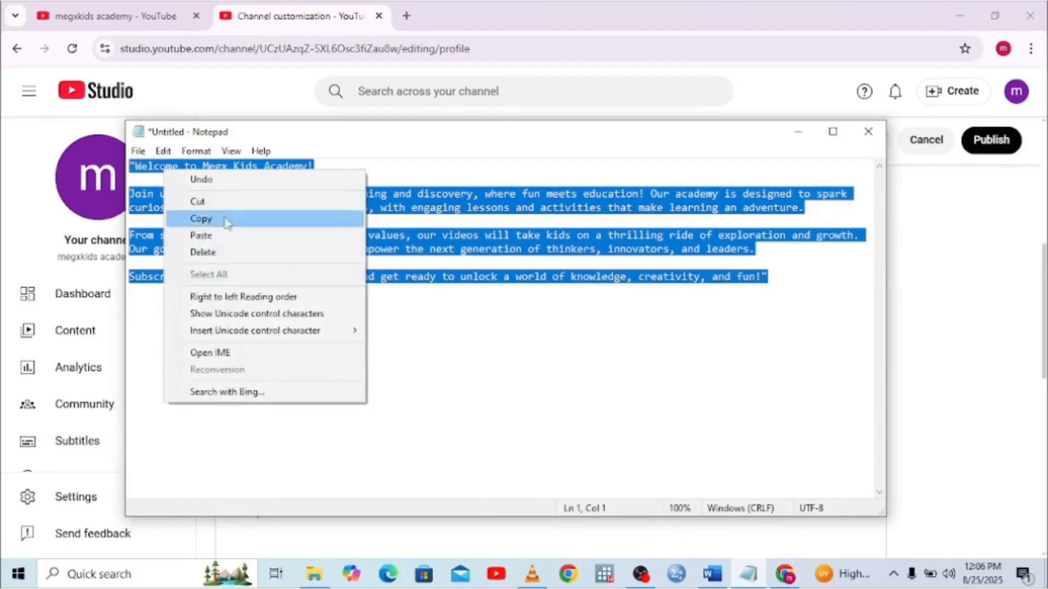
click(203, 219)
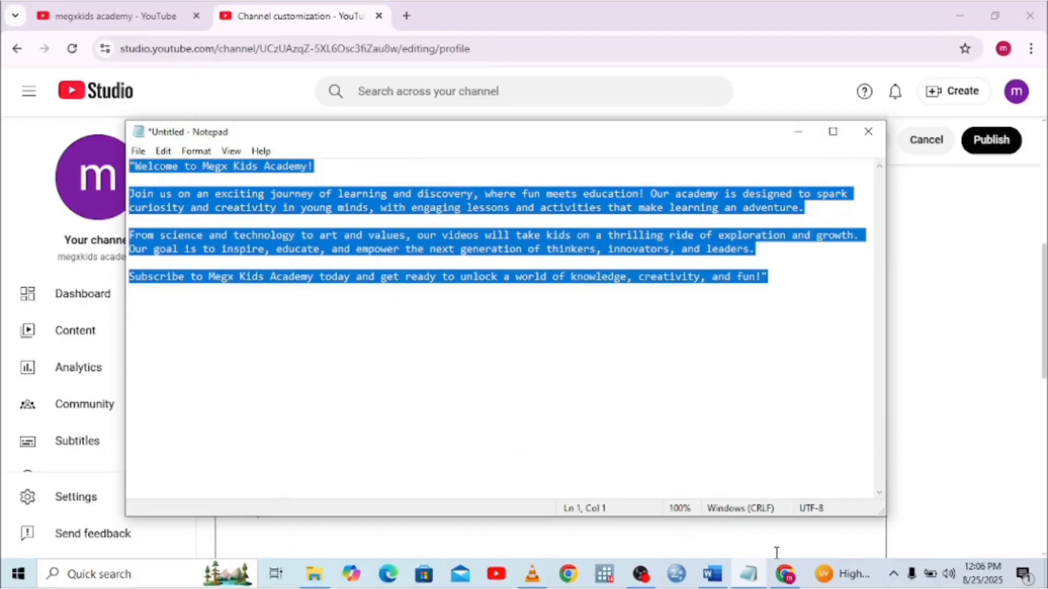
mouse_move(790, 583)
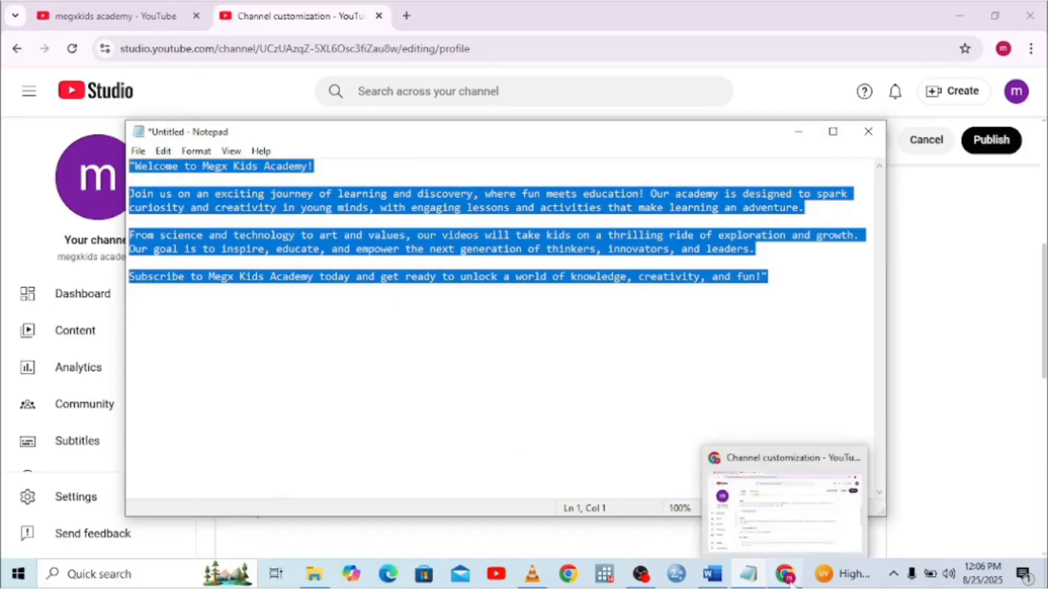
click(774, 512)
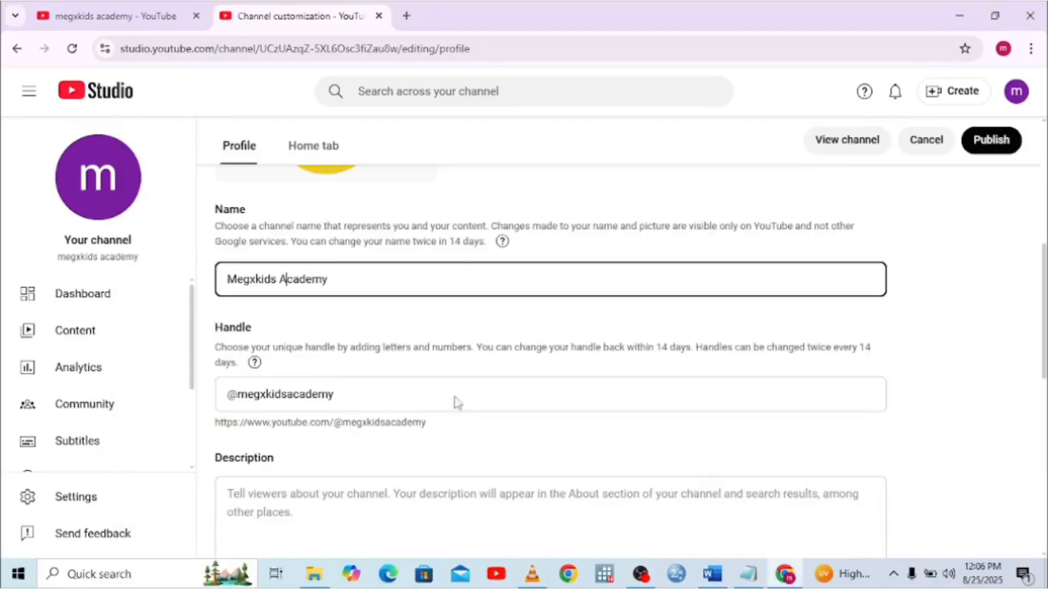
Paste the welcome text into the Description box, then scroll down to Contact info and Video watermark
click(247, 493)
right_click(246, 494)
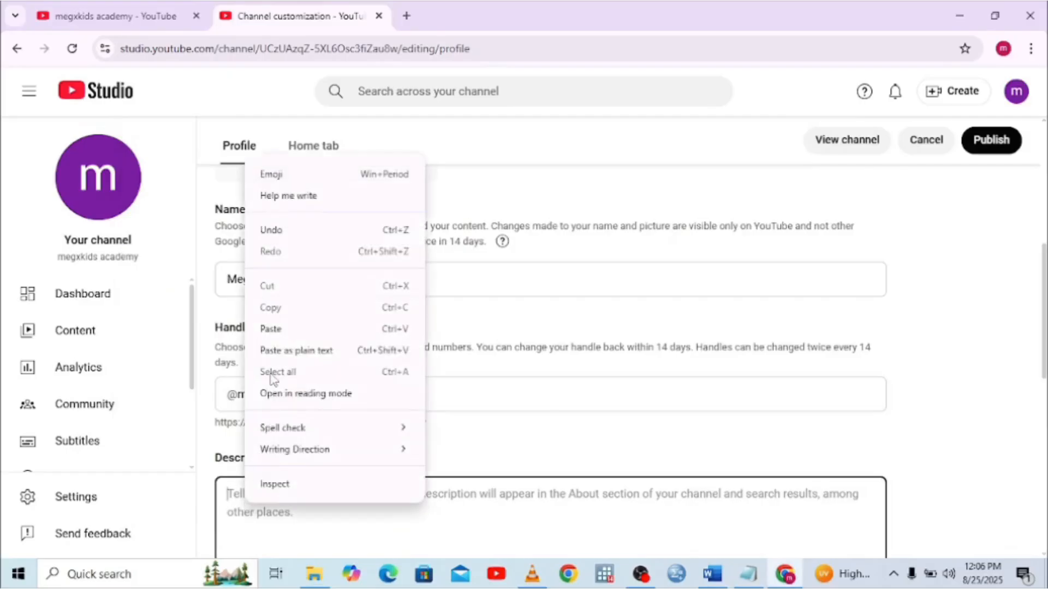
click(271, 329)
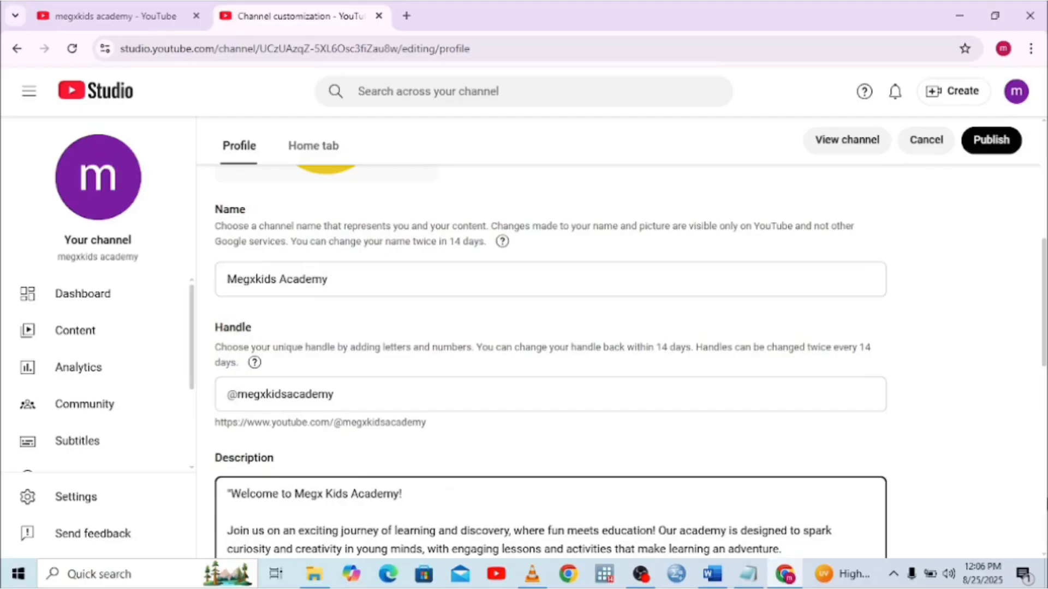
click(1046, 498)
click(1047, 503)
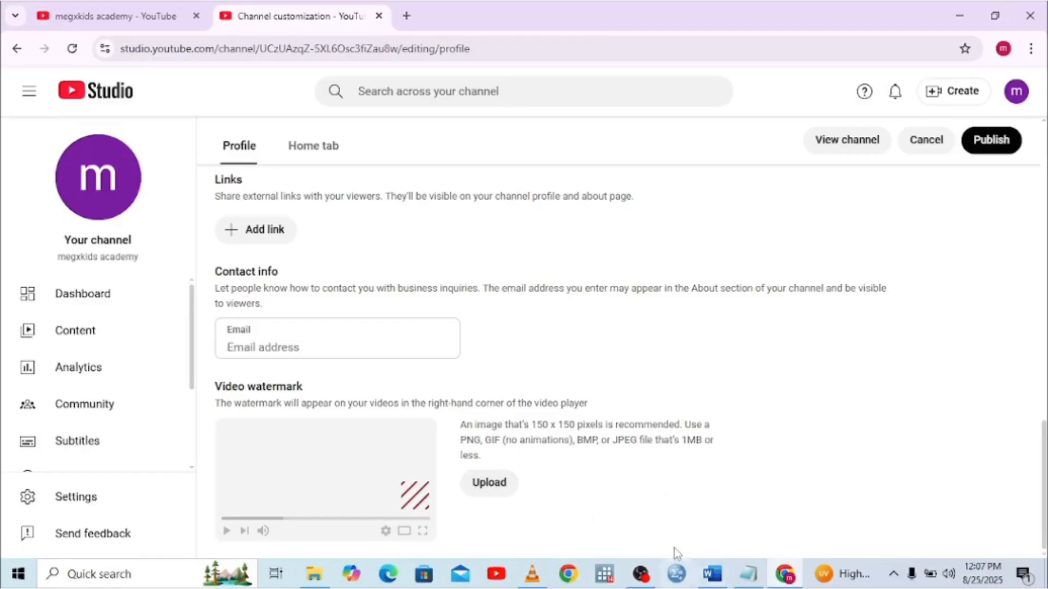
Rename the YouTube logo image in Downloads to WT and return to Chrome
click(314, 574)
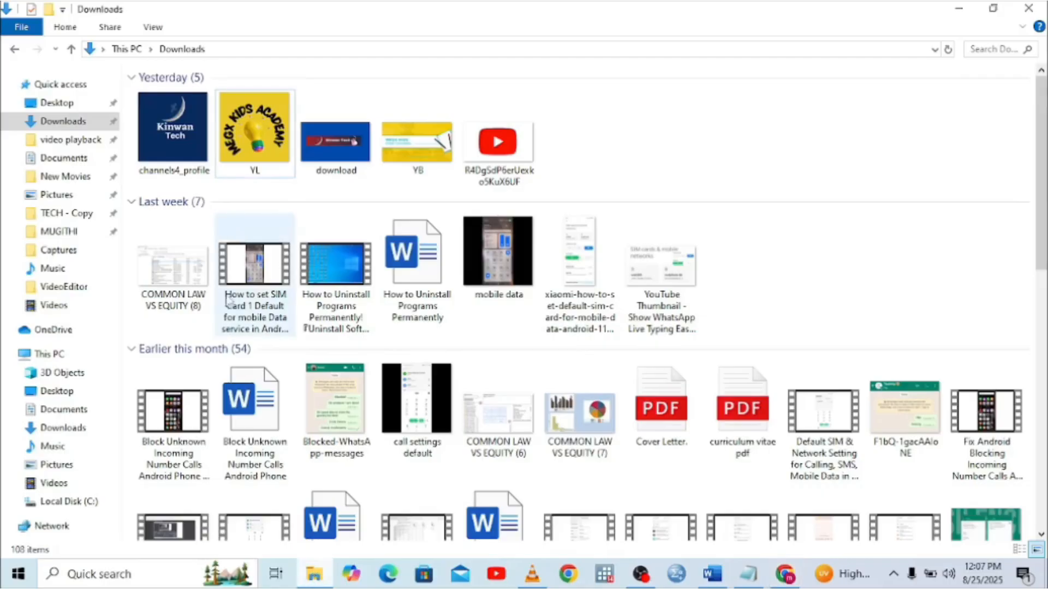
right_click(483, 170)
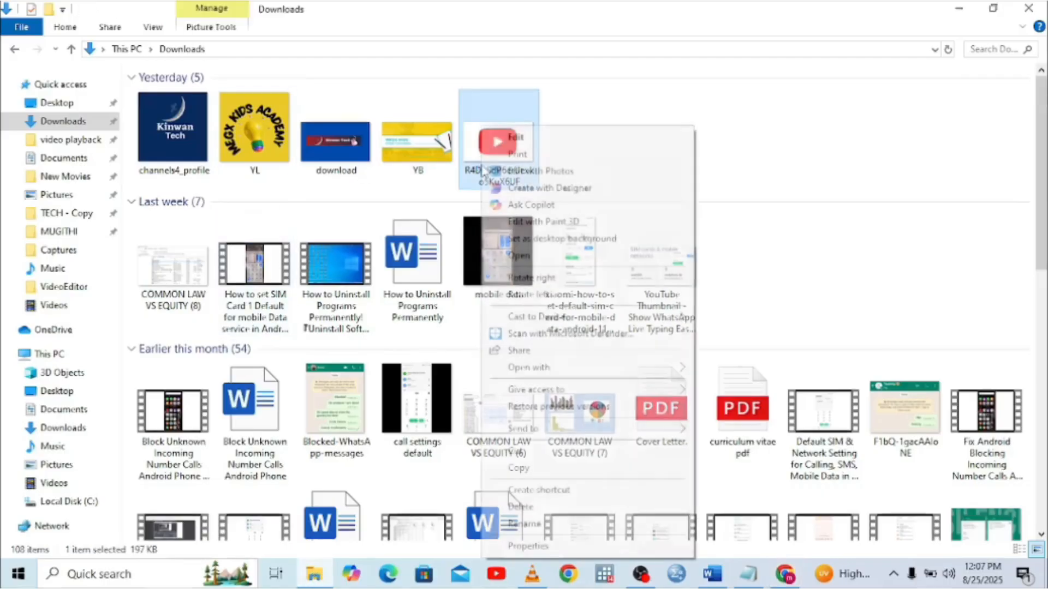
click(513, 524)
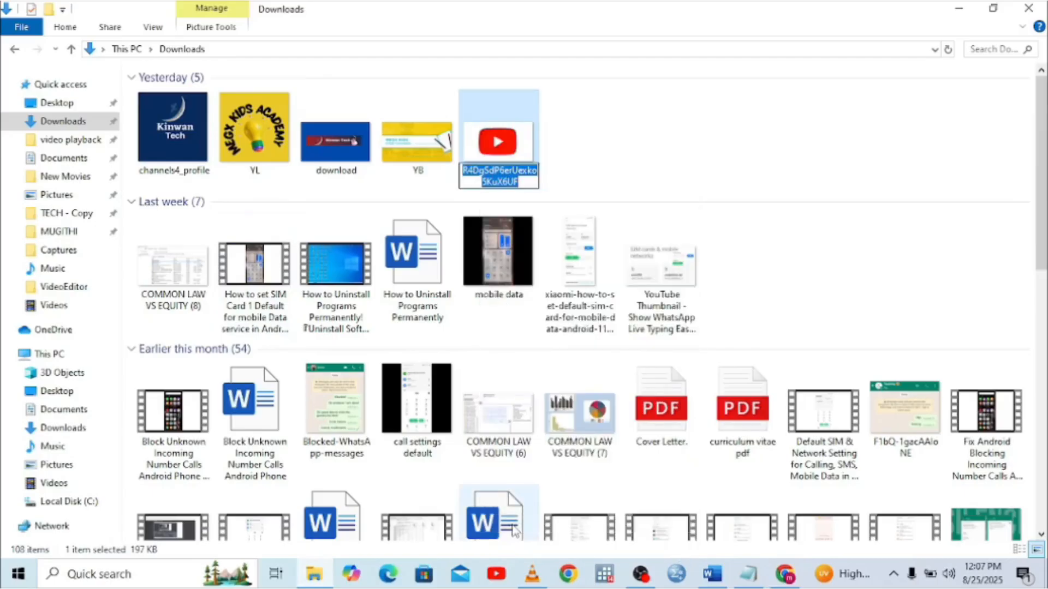
text(WT)
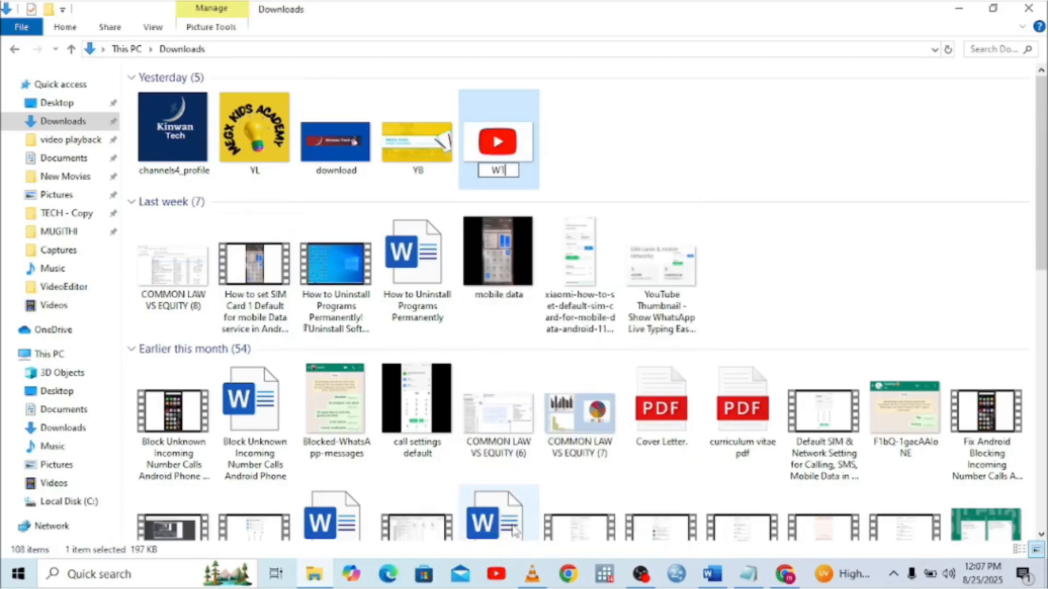
click(676, 129)
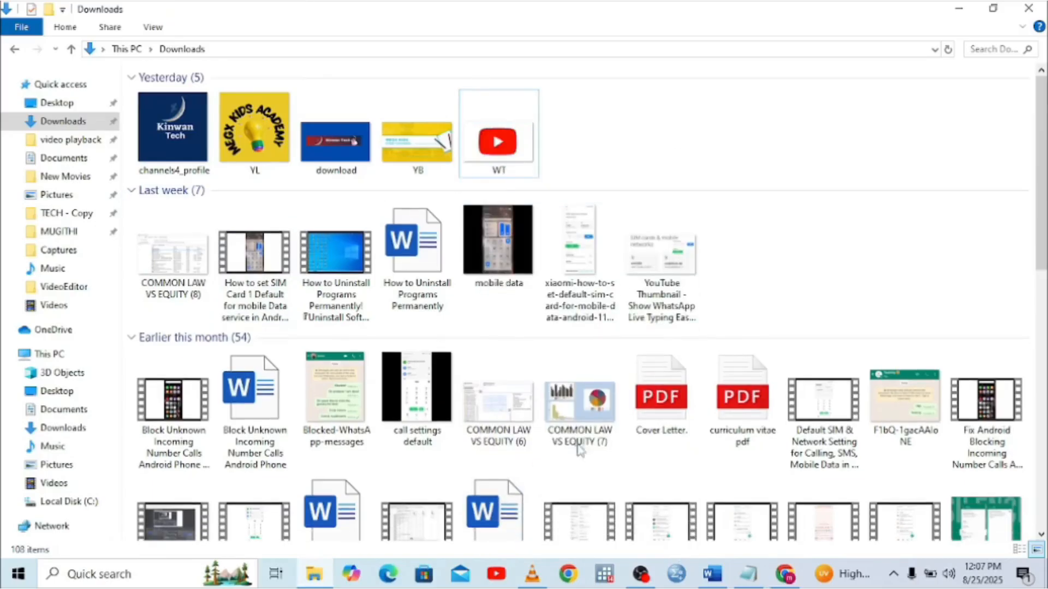
click(785, 574)
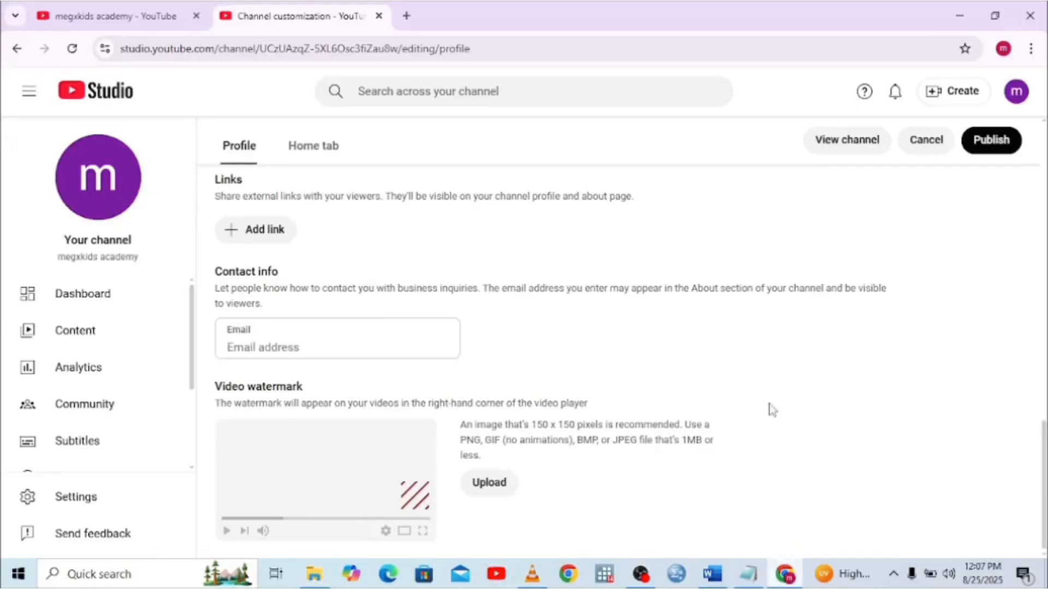
Upload the WT image as the video watermark and accept the watermark crop
click(491, 486)
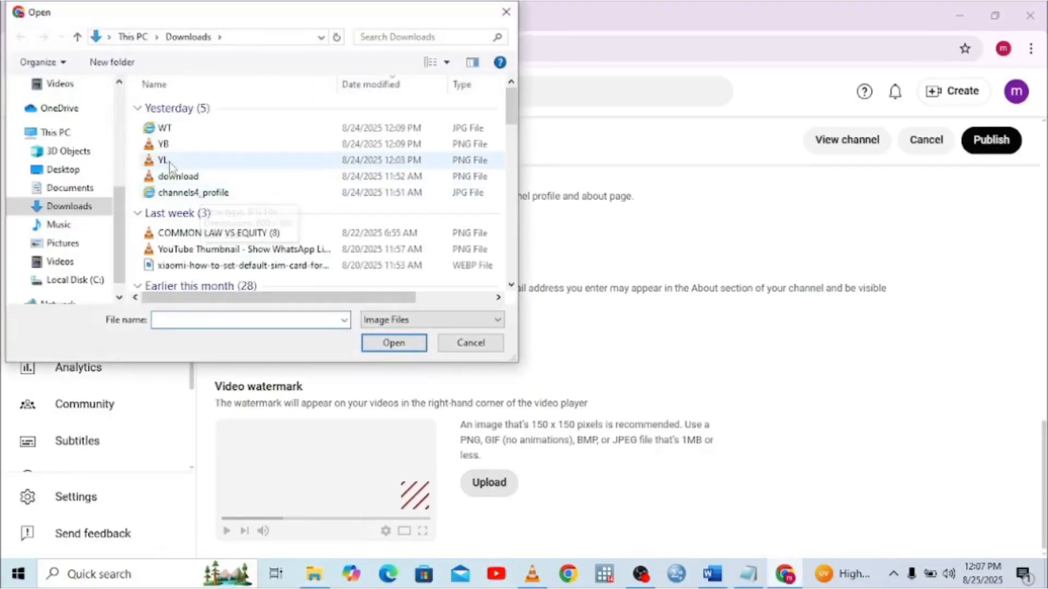
double_click(163, 128)
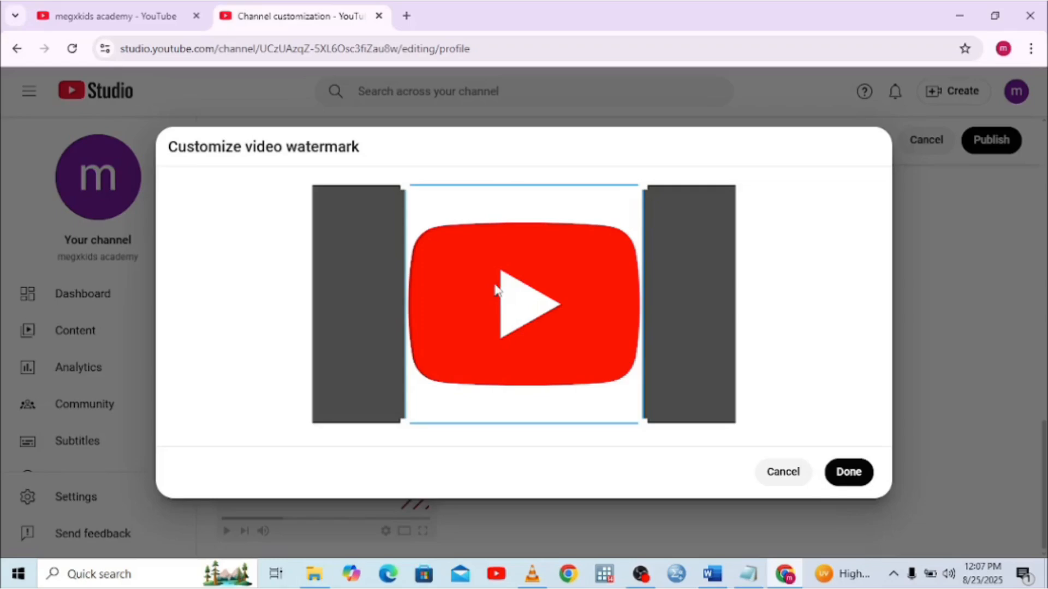
click(846, 475)
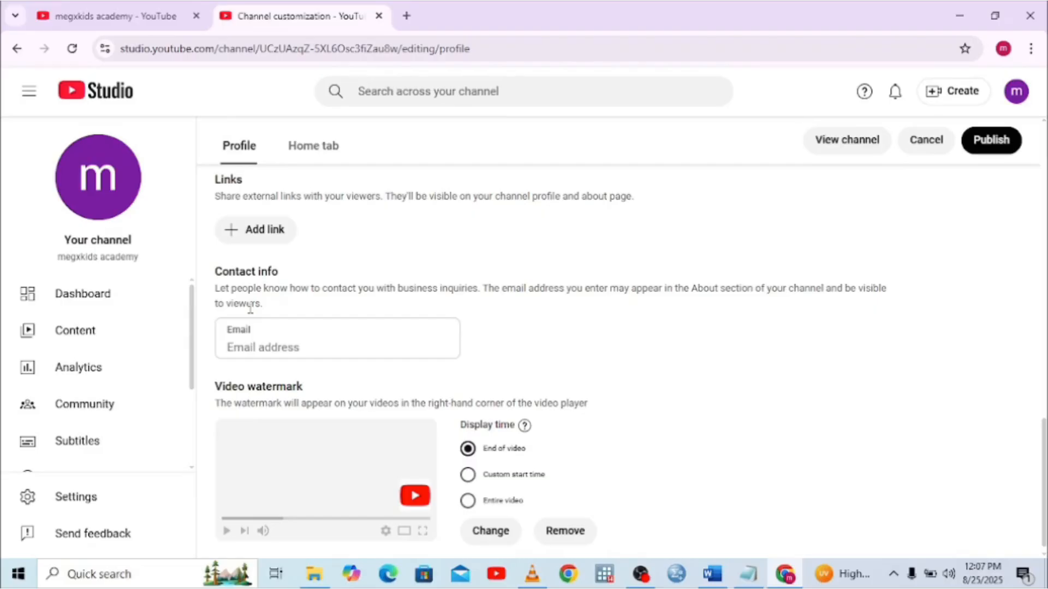
Type the channel's Gmail contact address into the Contact info Email field, fixing typos along the way
click(250, 350)
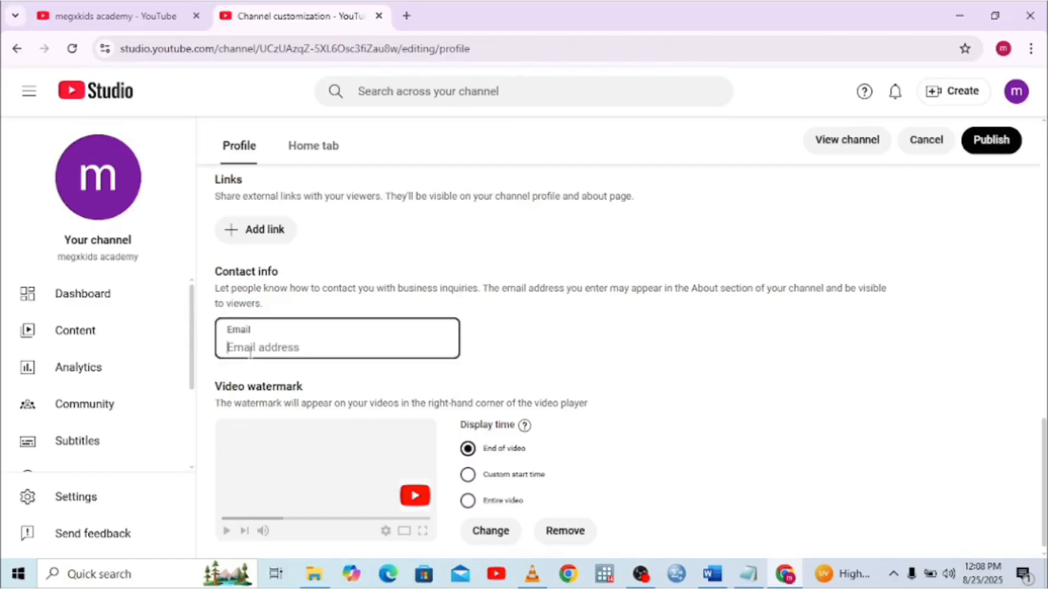
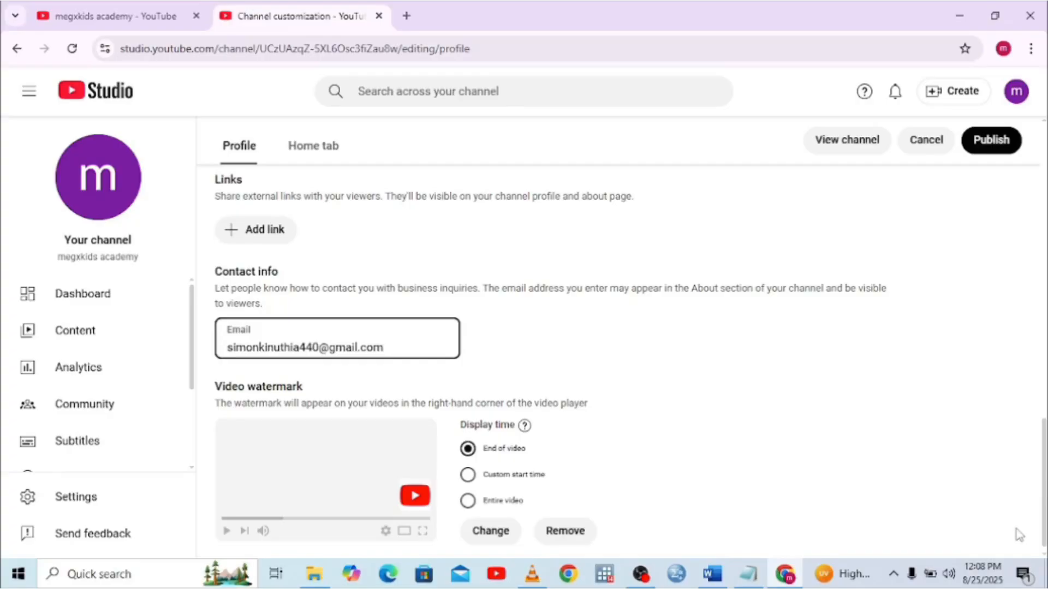
scroll(1043, 297, up, 5)
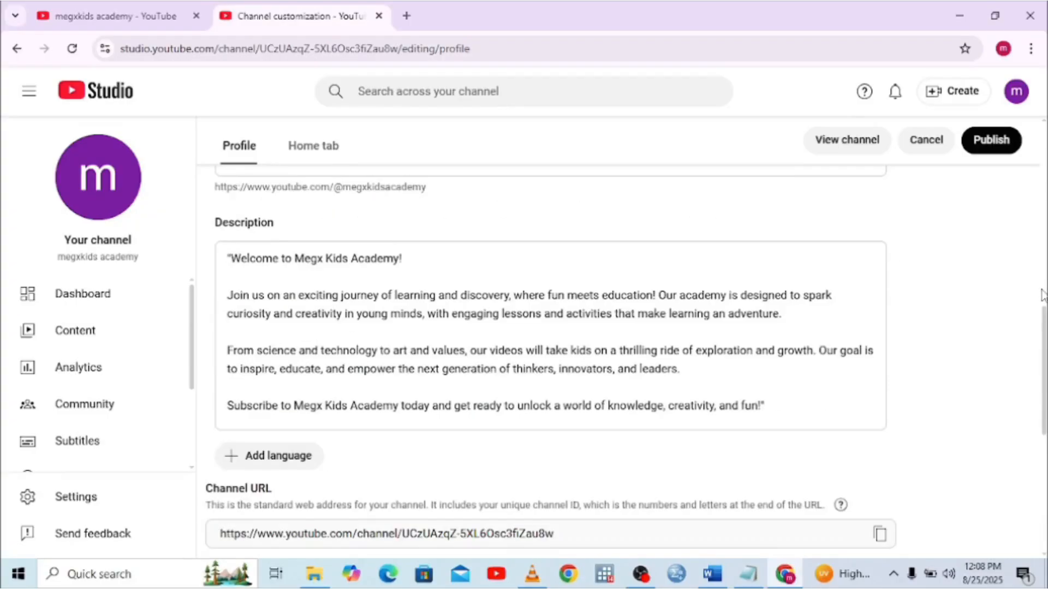
scroll(1044, 184, up, 6)
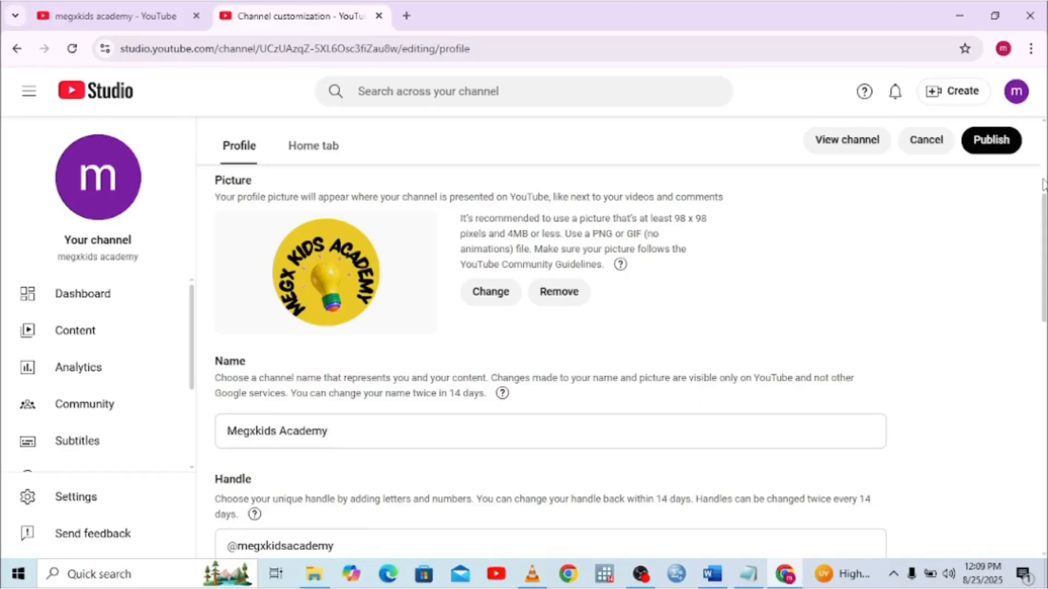
Publish the Megxkids Academy profile customization, then go to the Channel analytics overview
click(990, 140)
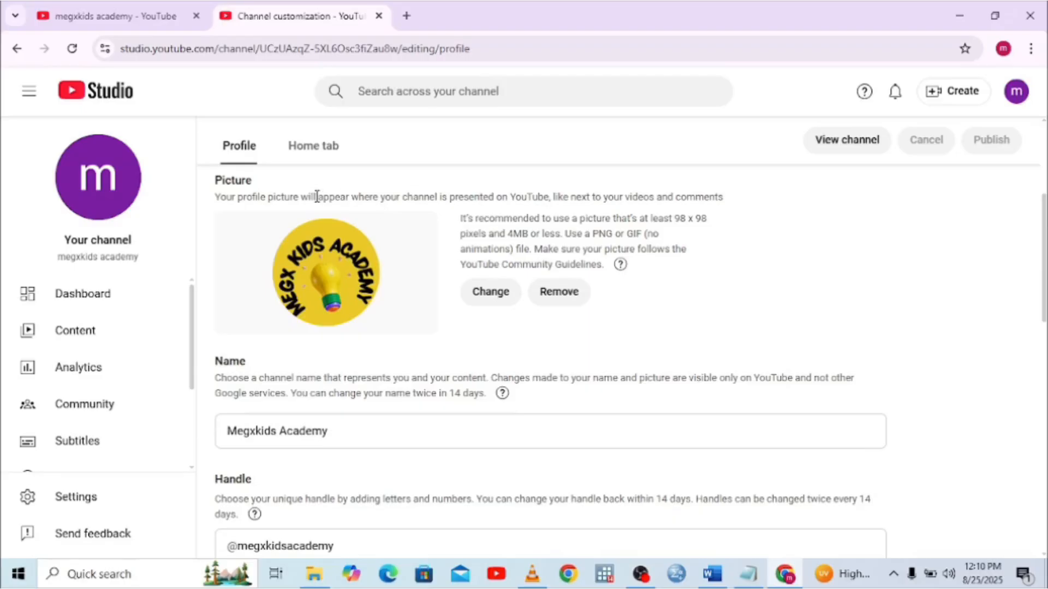
click(87, 376)
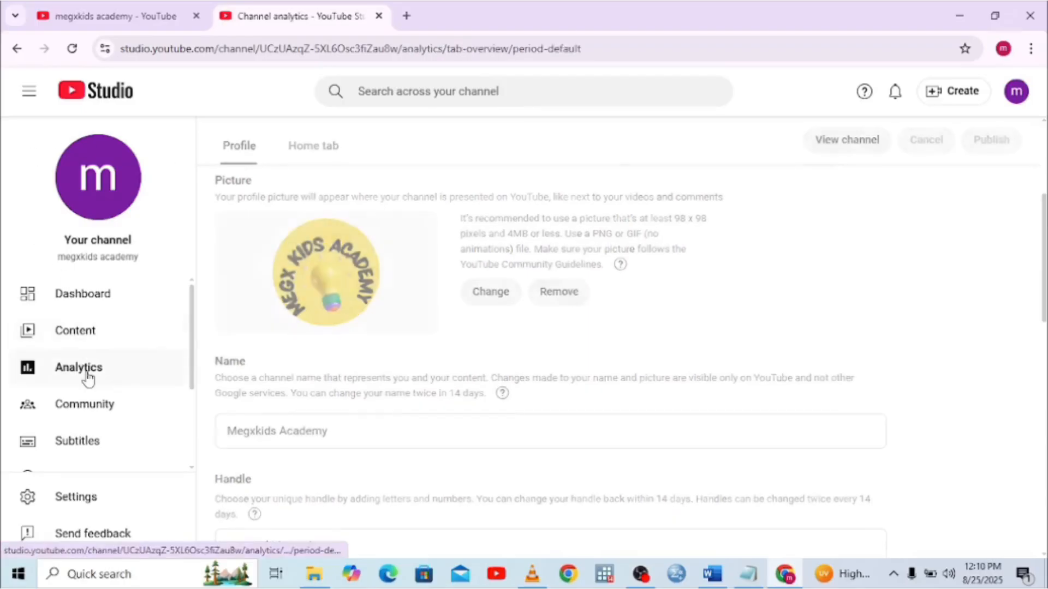